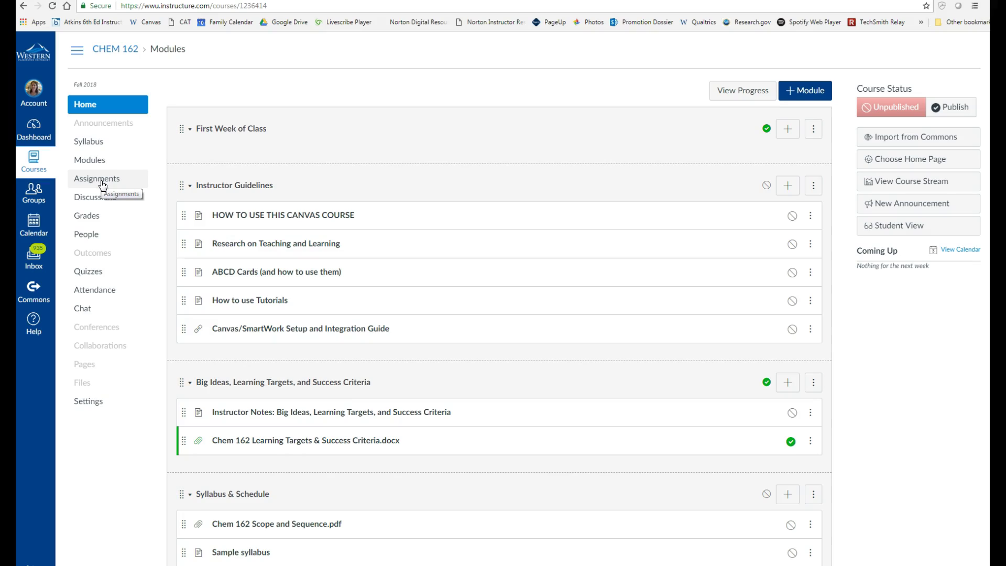
# Go to the CHEM 162 course's assignments and add an assignment group named "Labs".
pyautogui.click(102, 184)
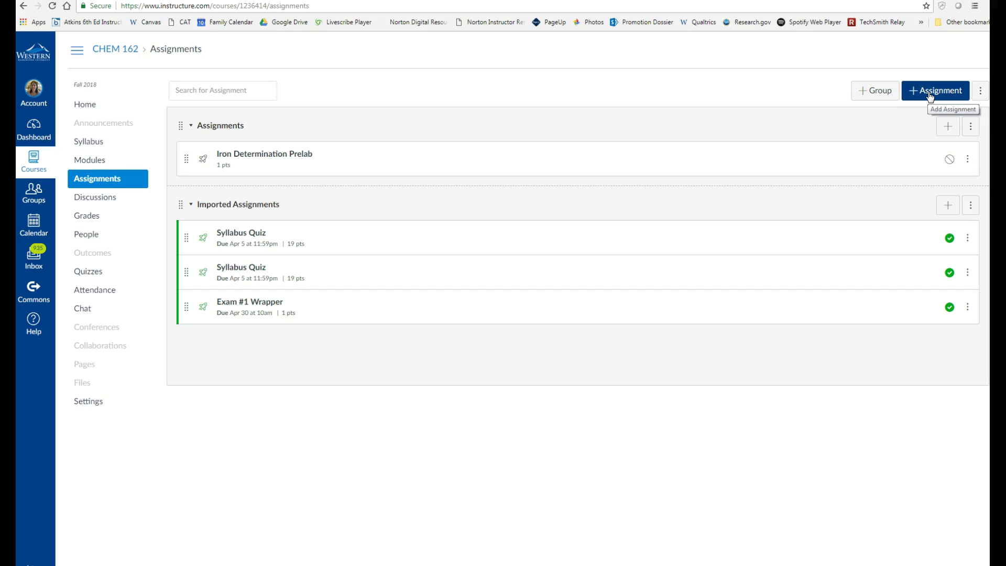
pyautogui.click(880, 92)
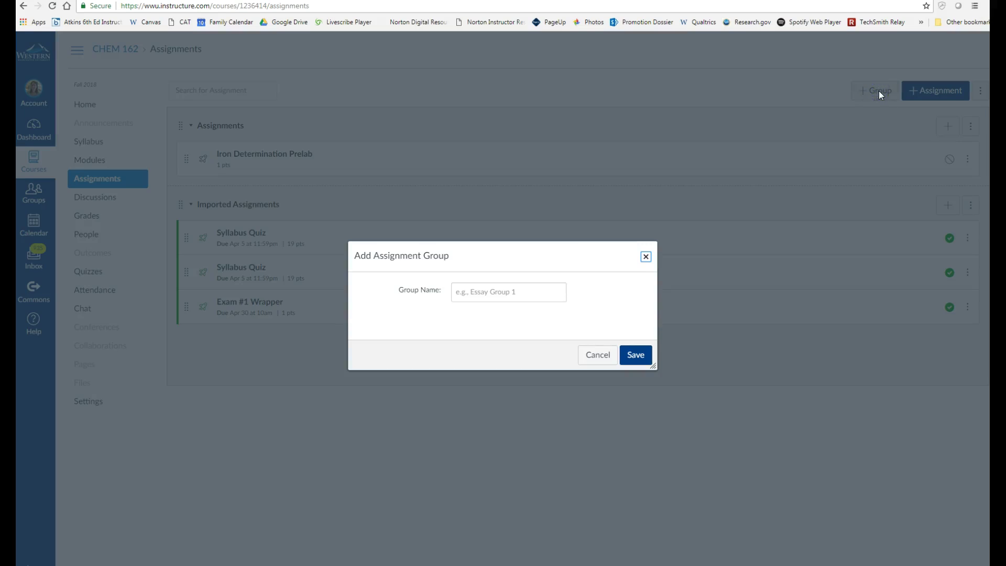
pyautogui.click(542, 294)
pyautogui.click(539, 293)
pyautogui.write('4a')
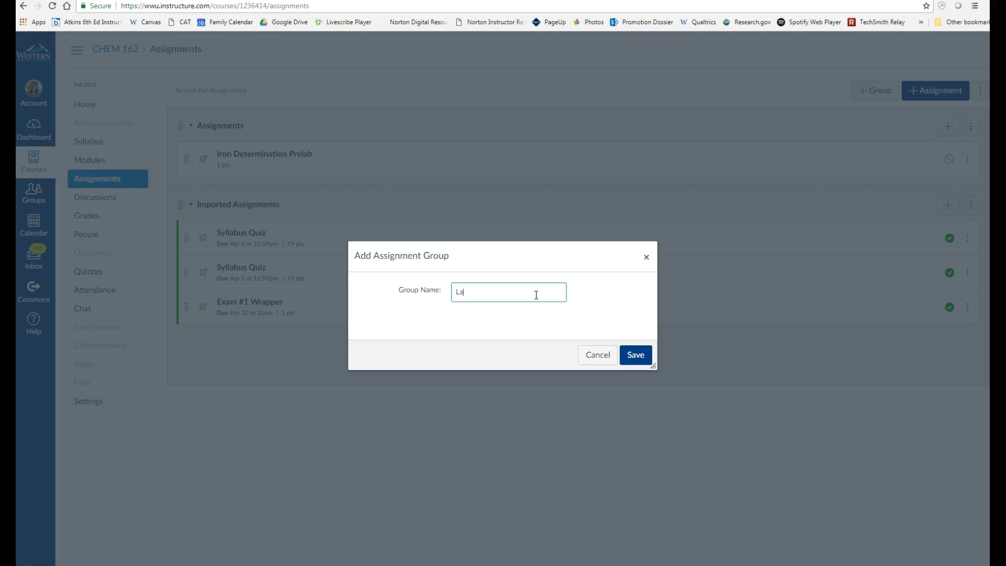
pyautogui.write('bs')
pyautogui.click(636, 356)
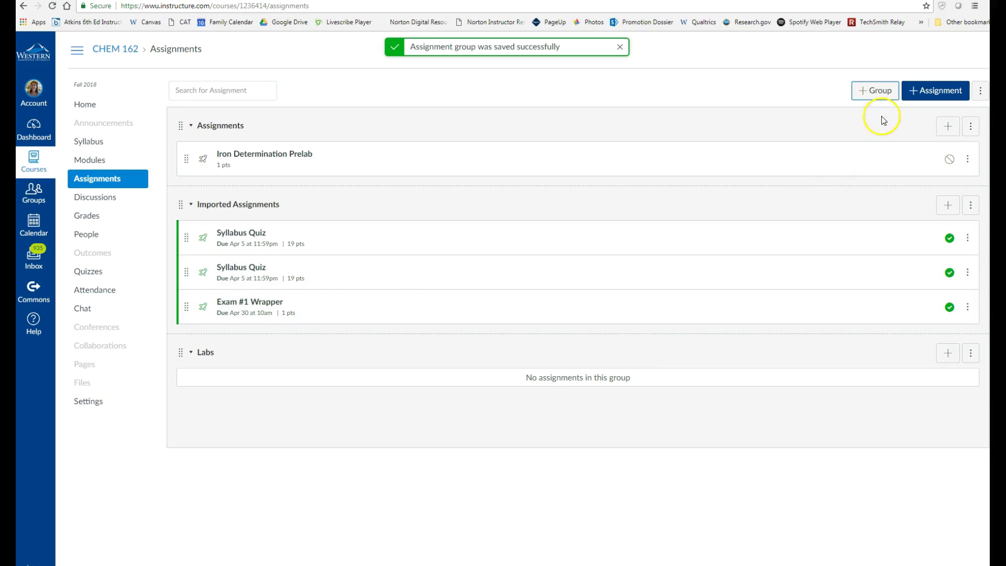
# Add another assignment group named "Pre-Labs".
pyautogui.click(880, 91)
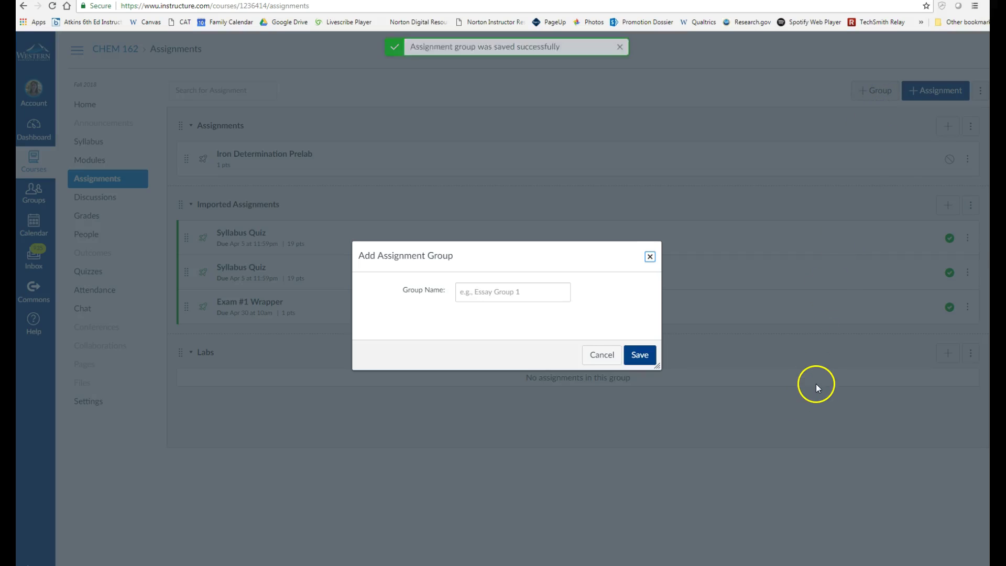
pyautogui.click(541, 292)
pyautogui.write('Pr')
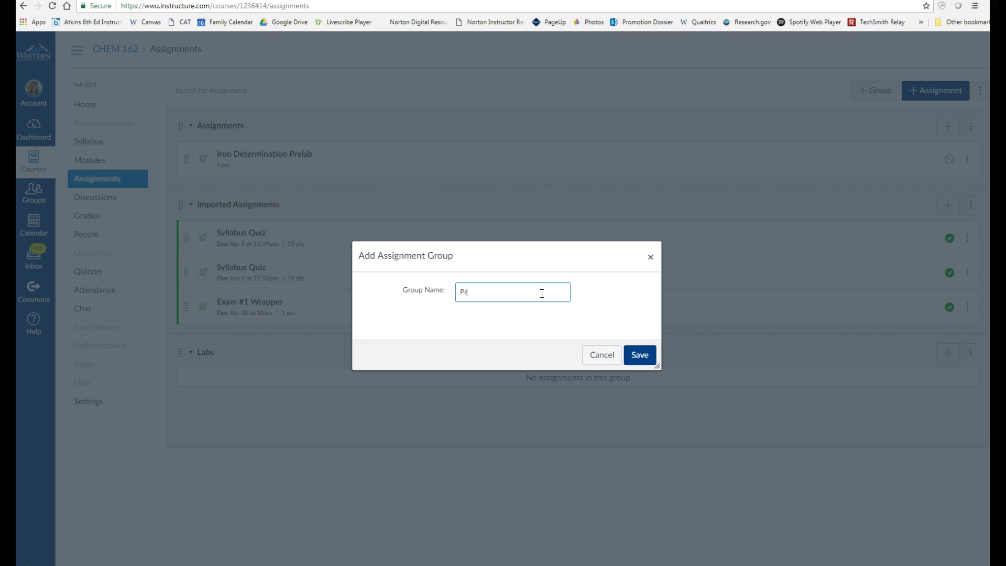
pyautogui.write('e-Labs')
pyautogui.click(642, 357)
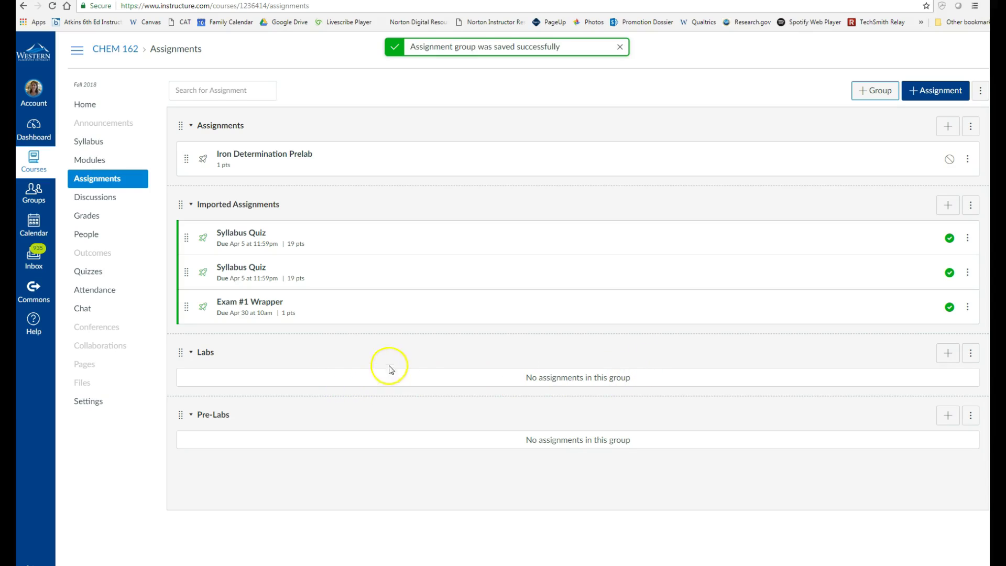
# Start a new assignment named "Iron Determination Lab" in the Labs group and open its full set of options.
pyautogui.click(210, 357)
pyautogui.click(211, 357)
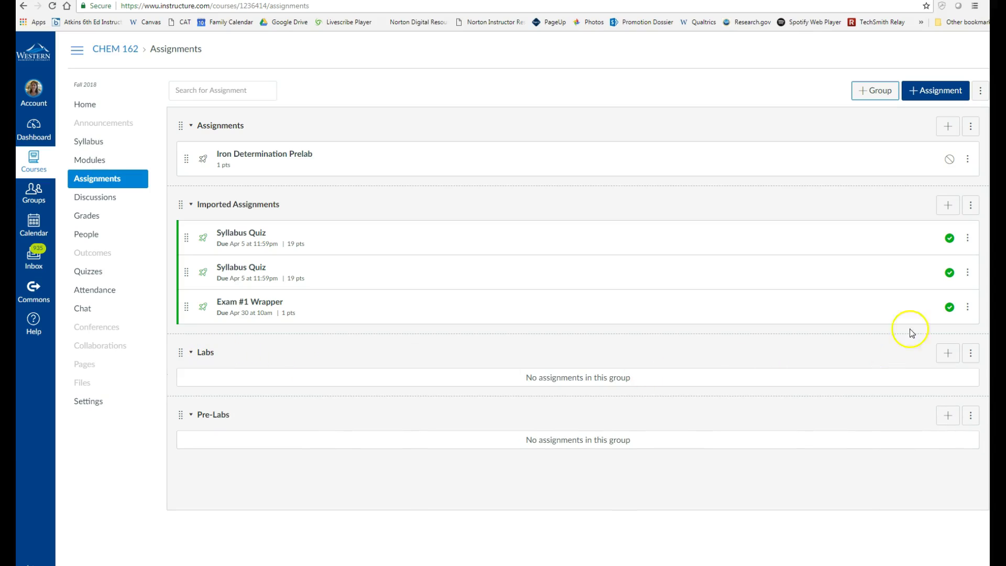
pyautogui.click(948, 353)
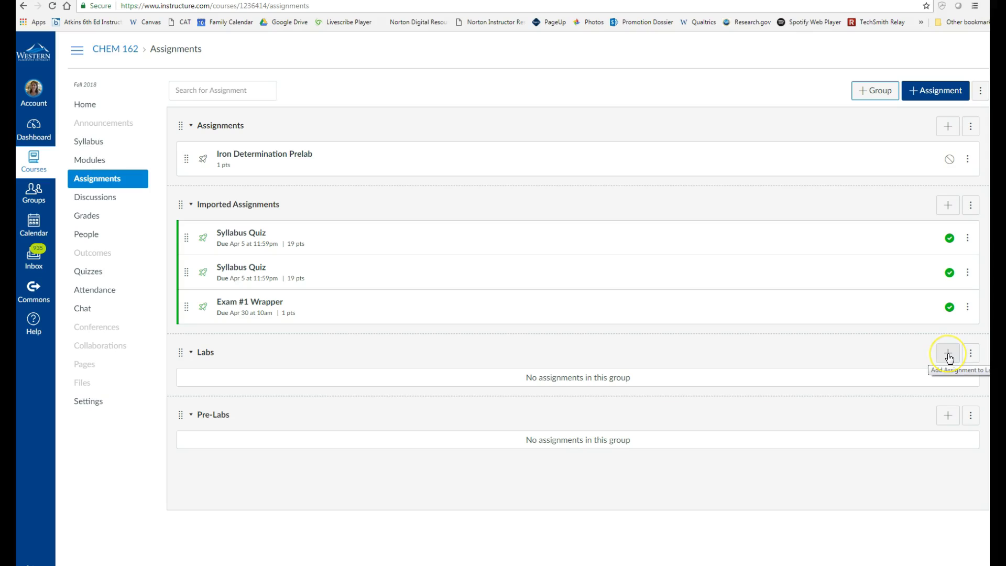
pyautogui.click(947, 353)
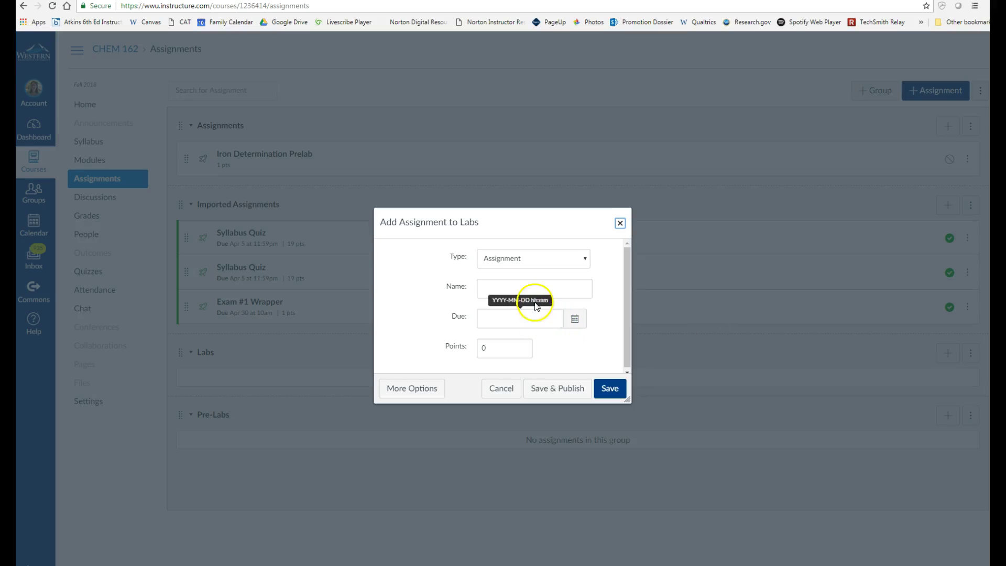
pyautogui.click(545, 288)
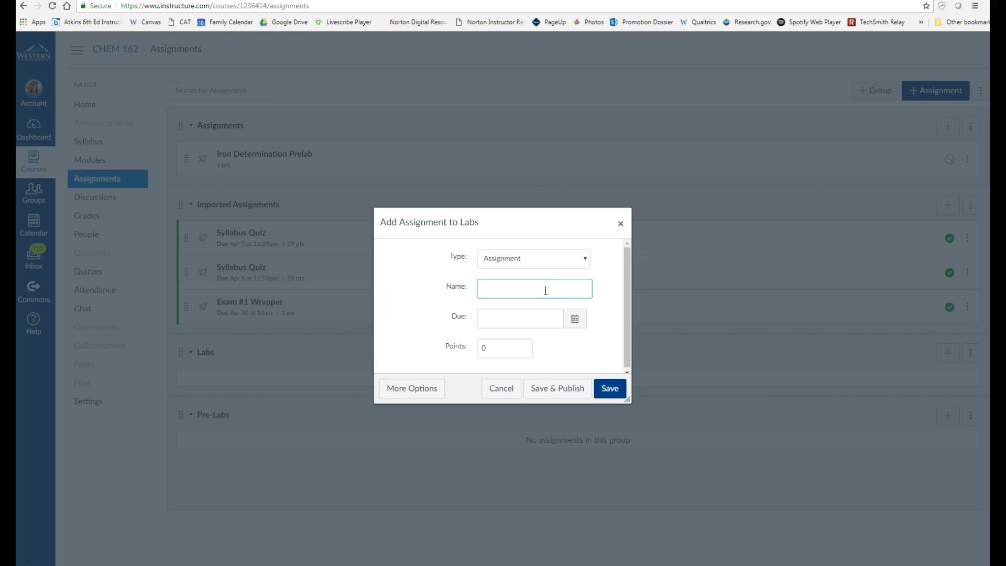
pyautogui.write('Iron Determination Lab')
pyautogui.click(575, 320)
pyautogui.click(423, 387)
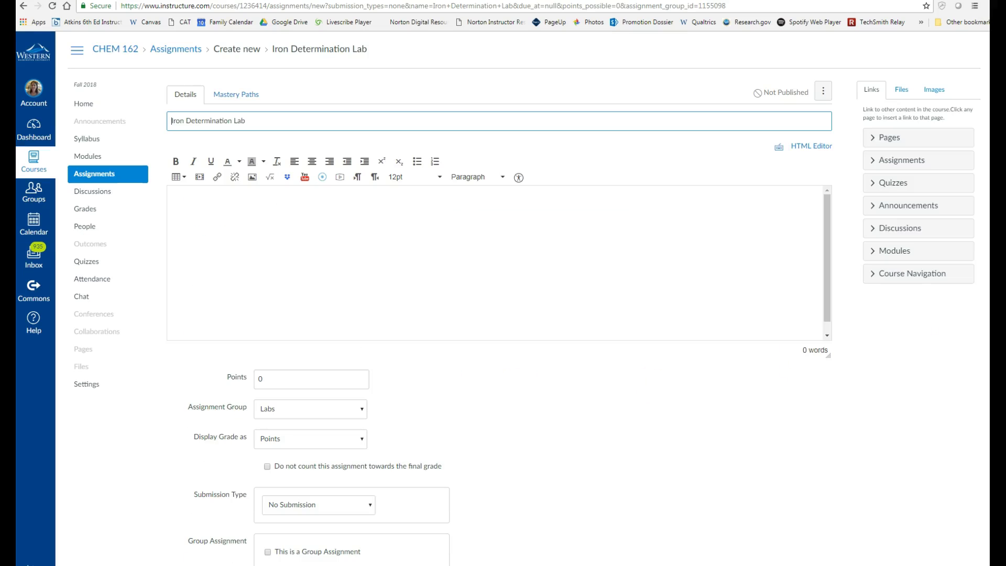
# Set the Iron Determination Lab assignment's points to 10.
pyautogui.scroll(-2, 523, 301)
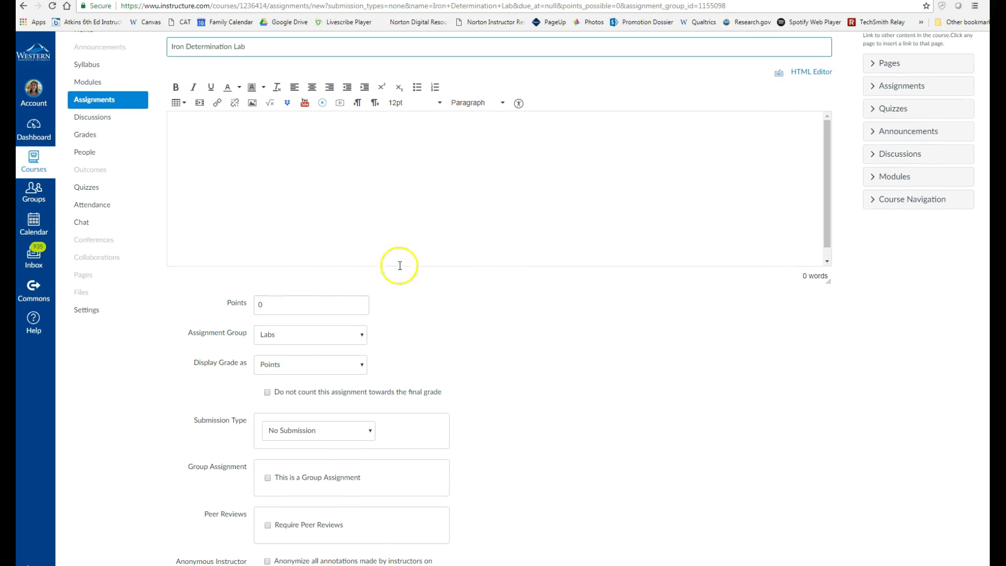
pyautogui.doubleClick(257, 306)
pyautogui.write('1')
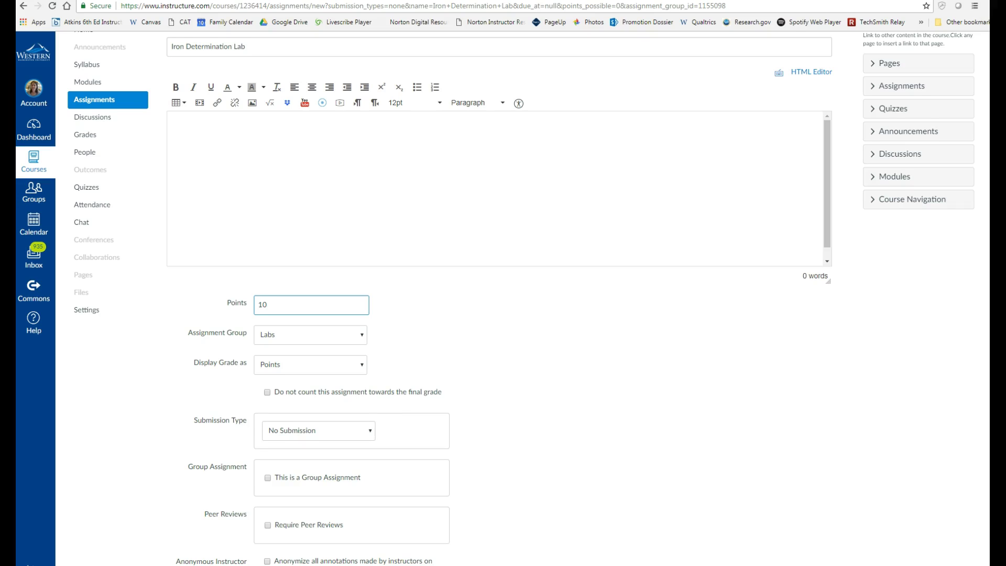
# Replace Everyone with course sections 43774 and 43775 as the assignment's recipients.
pyautogui.scroll(-3, 521, 296)
pyautogui.scroll(-2, 521, 296)
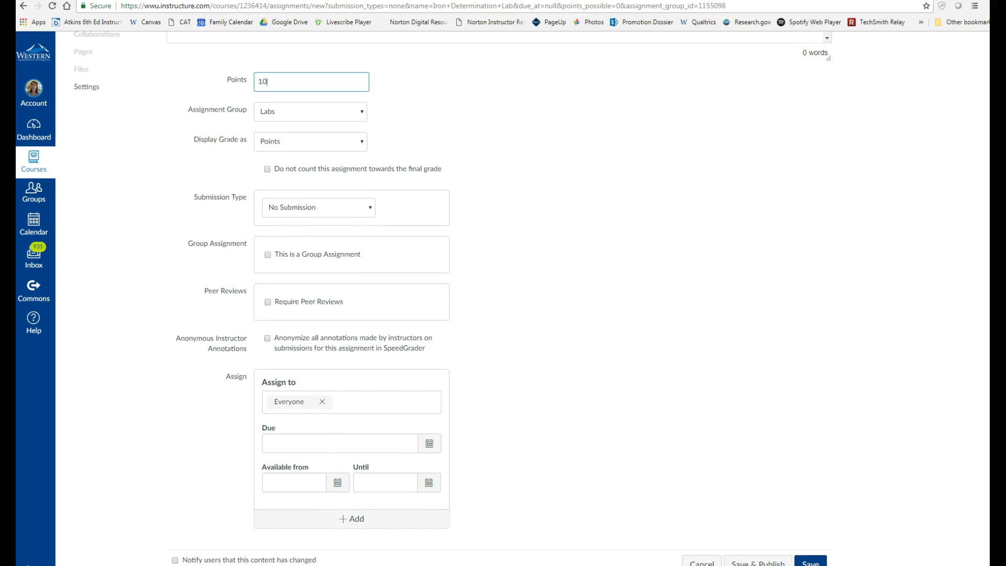
pyautogui.scroll(-1, 521, 295)
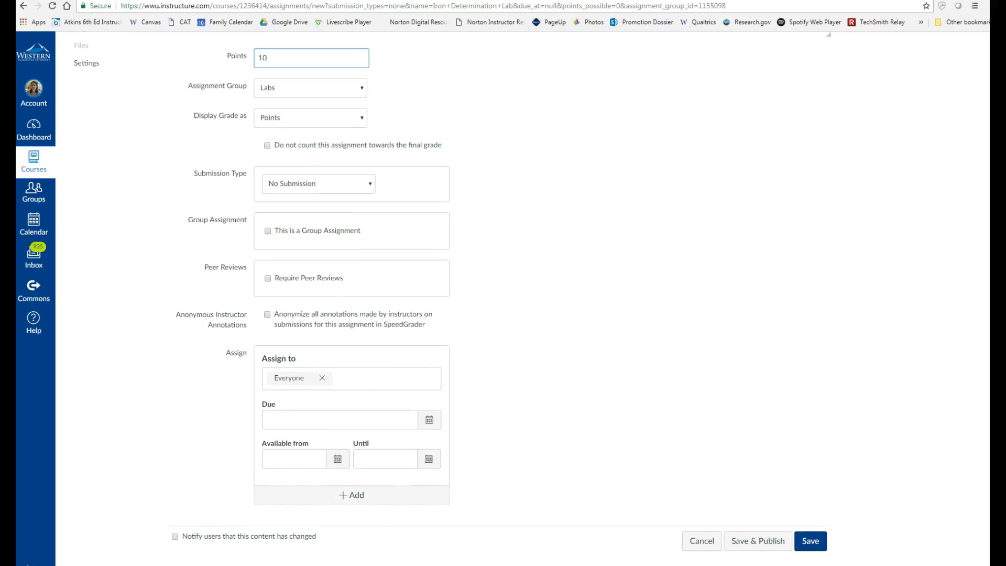
pyautogui.click(322, 379)
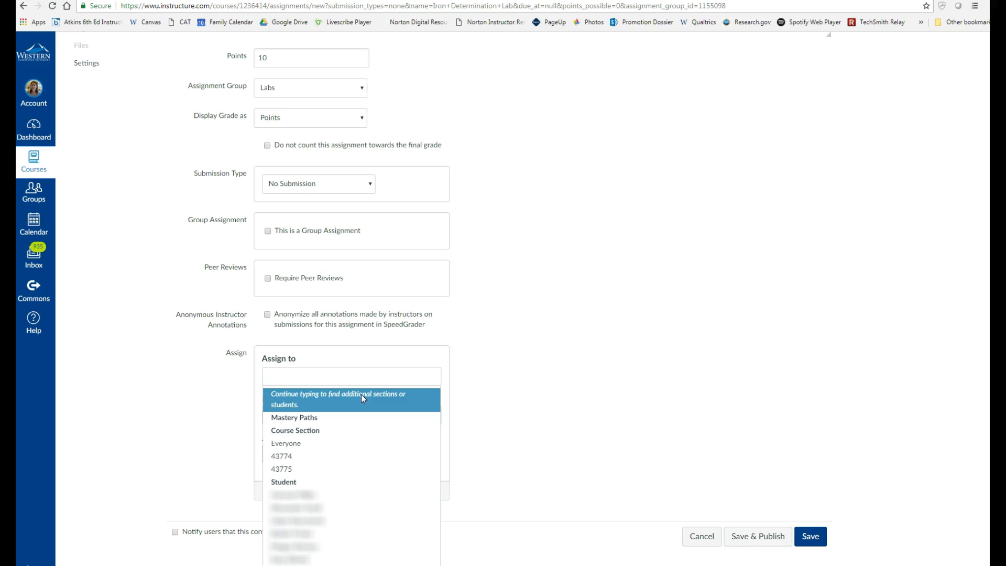
pyautogui.click(334, 436)
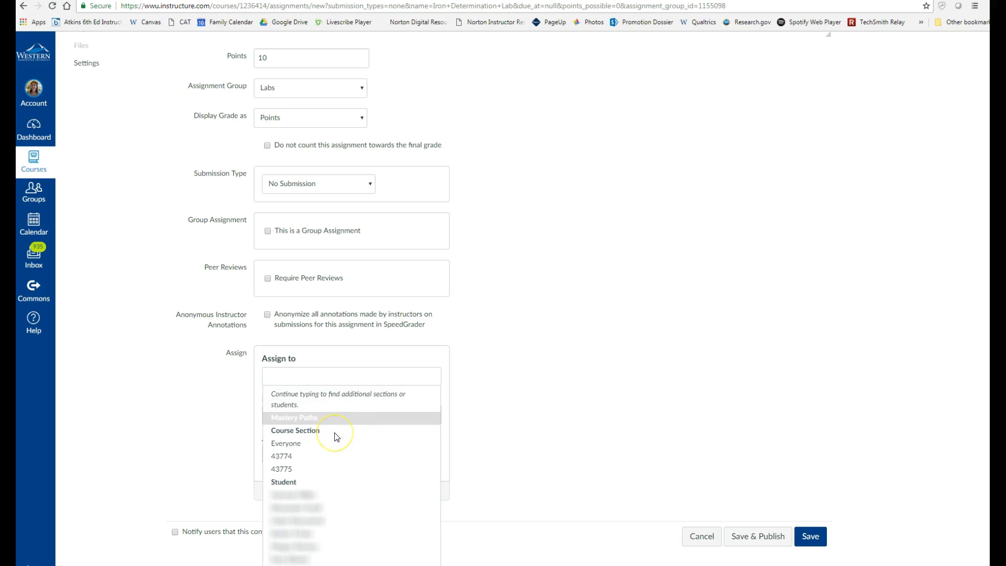
pyautogui.click(326, 457)
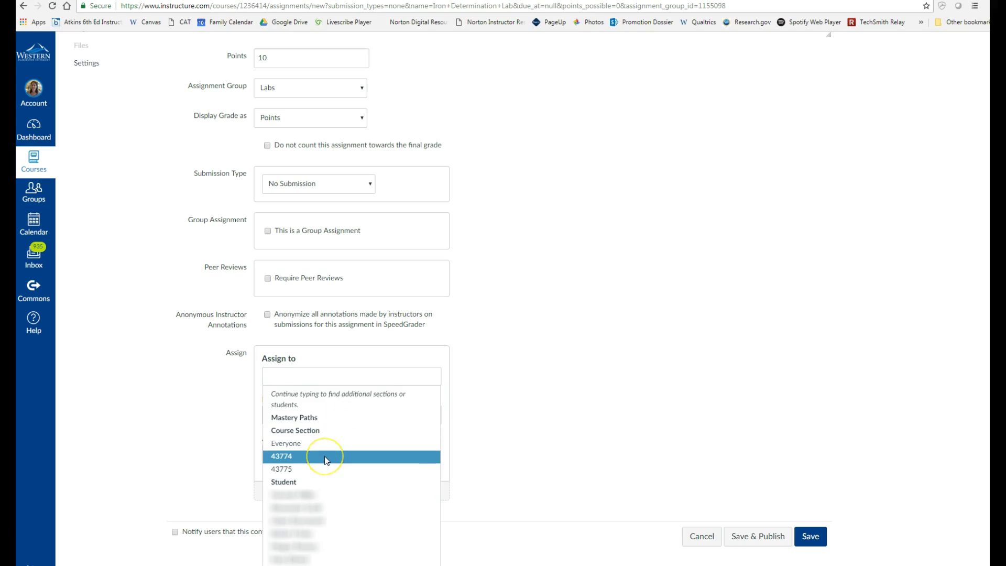
pyautogui.click(325, 456)
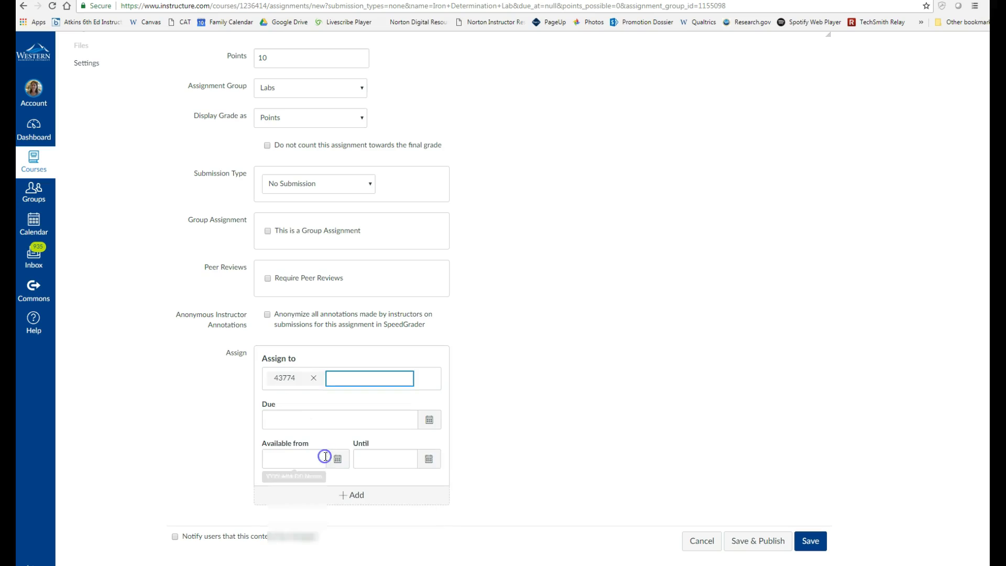
pyautogui.click(339, 375)
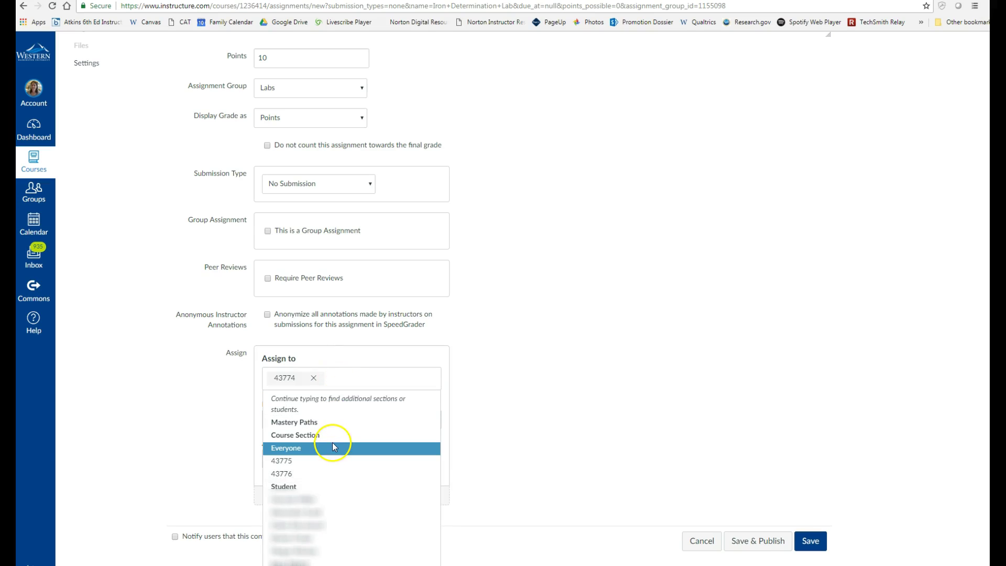
pyautogui.click(330, 461)
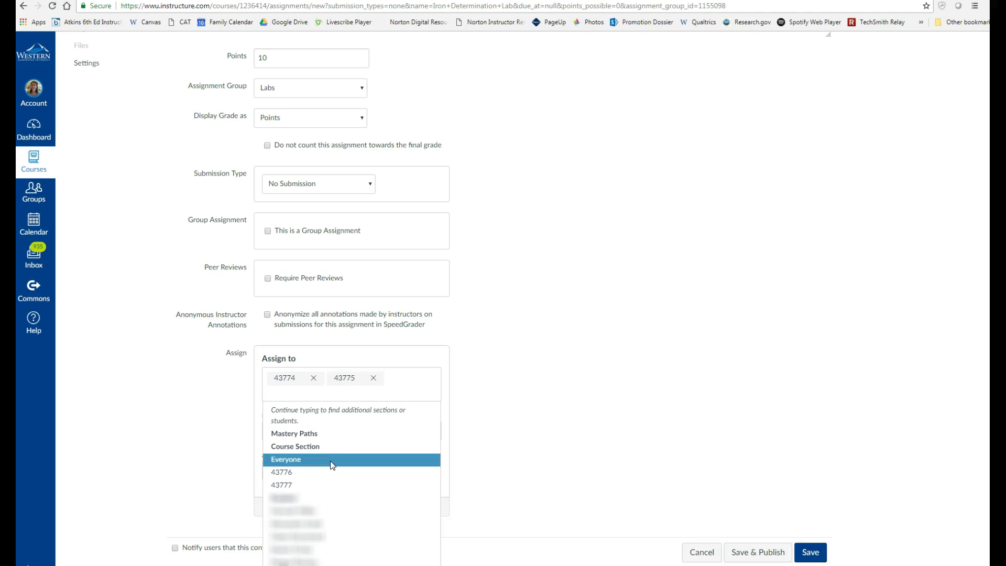
pyautogui.click(546, 412)
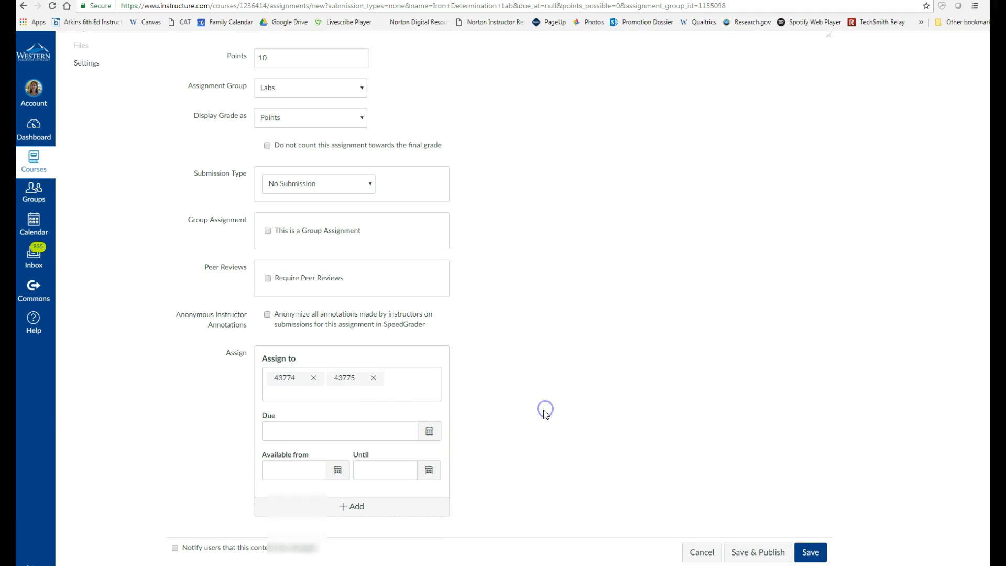
# Set the due date for sections 43774 and 43775 to October 2, 2018 at 4:50 pm.
pyautogui.click(431, 434)
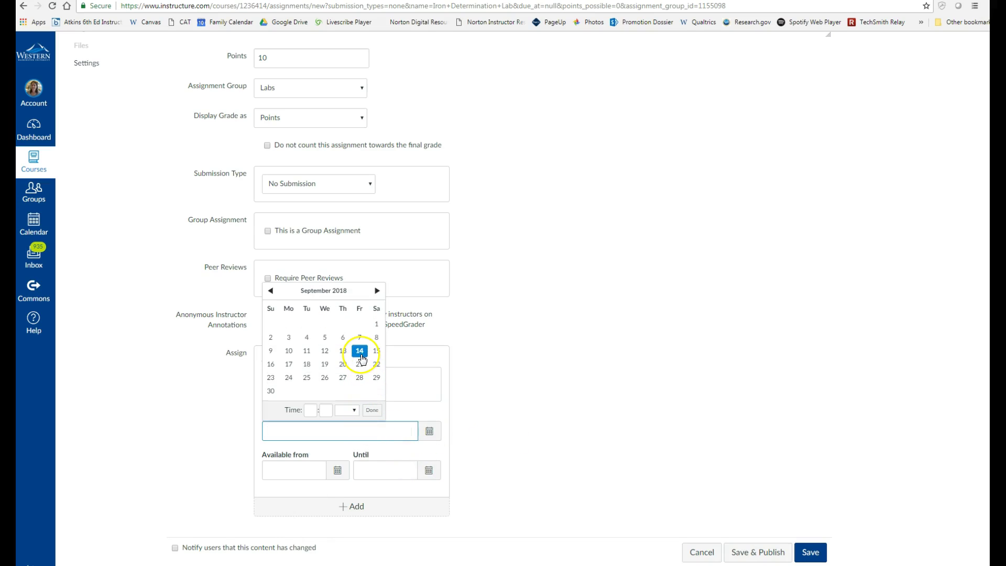
pyautogui.click(376, 291)
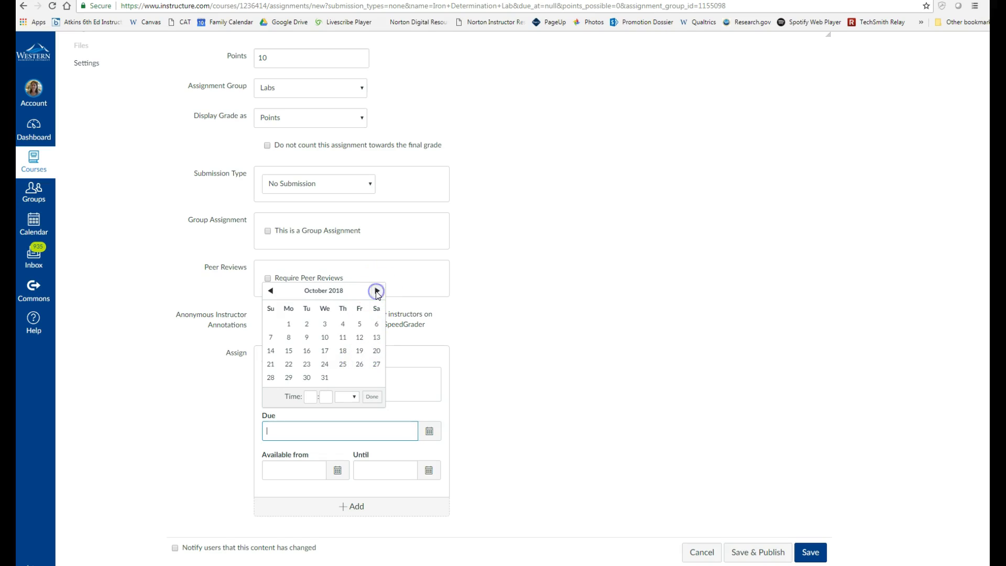
pyautogui.click(307, 324)
pyautogui.click(311, 395)
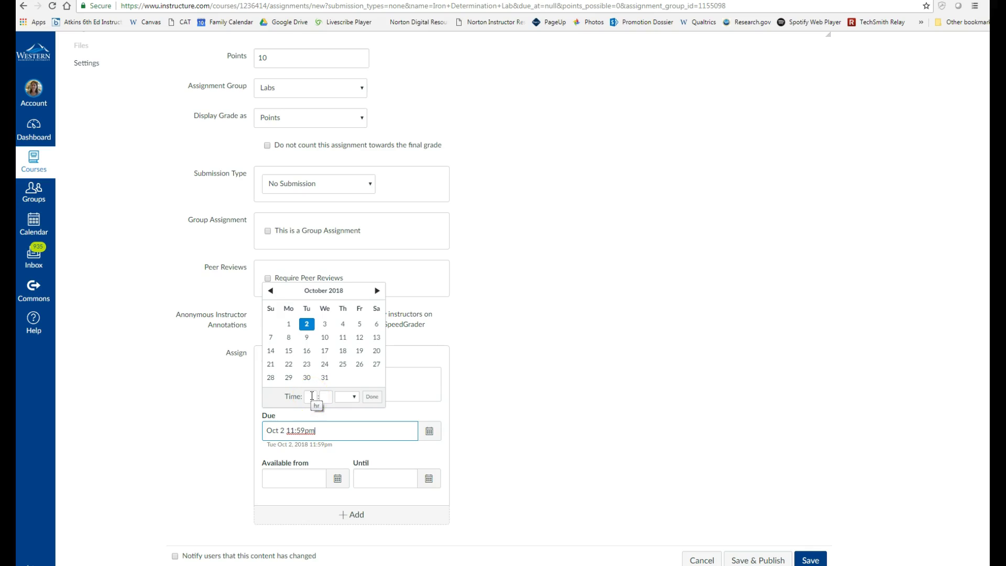
pyautogui.click(311, 396)
pyautogui.write('4')
pyautogui.click(326, 397)
pyautogui.write('5')
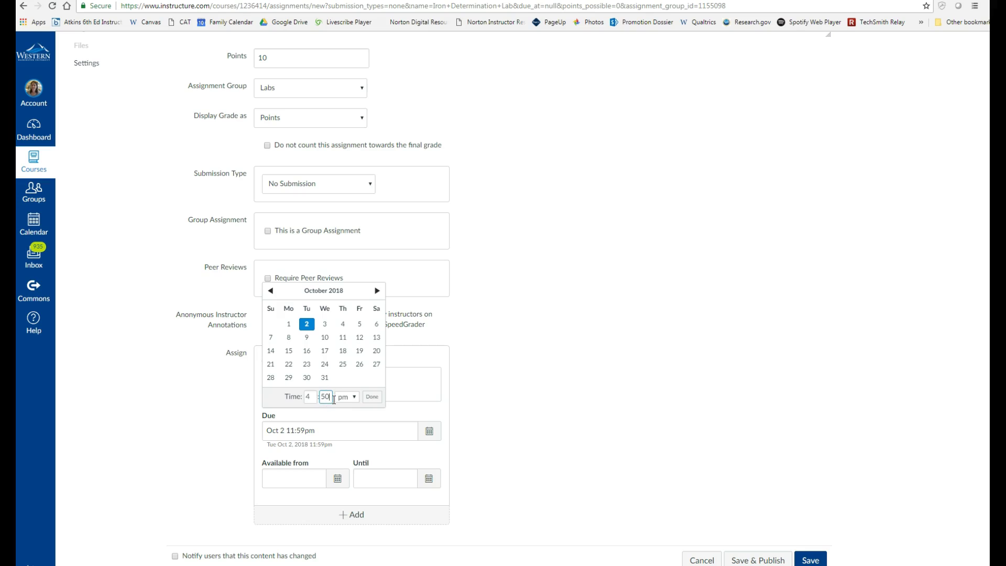
pyautogui.write('0')
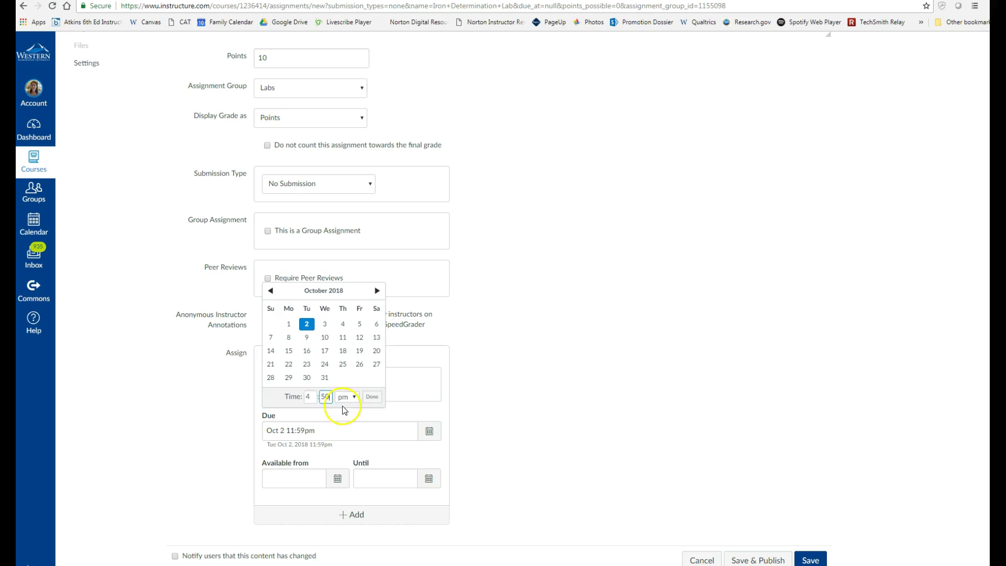
pyautogui.click(372, 397)
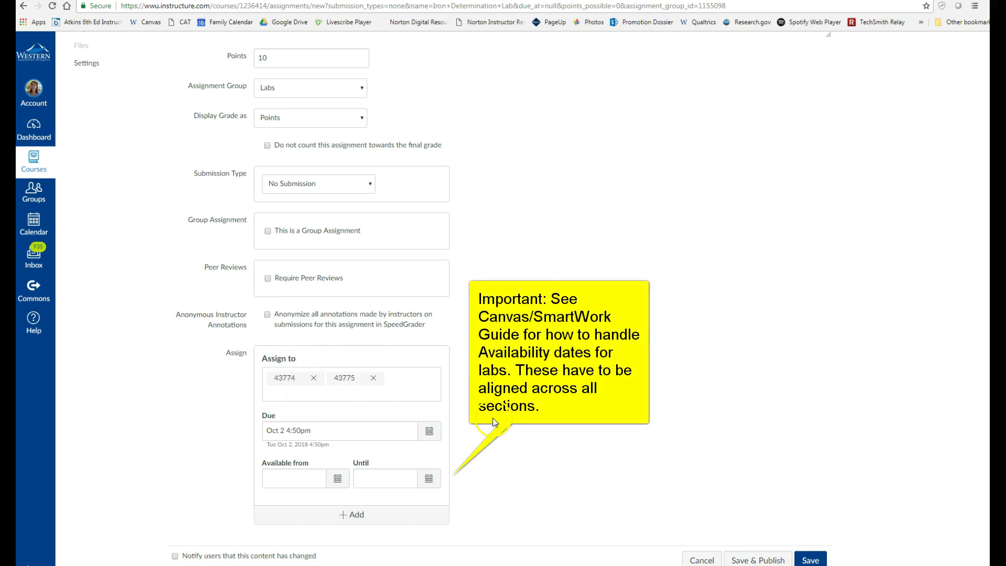
# Add a second set of assignment dates and assign it to sections 43776 and 43777.
pyautogui.click(345, 516)
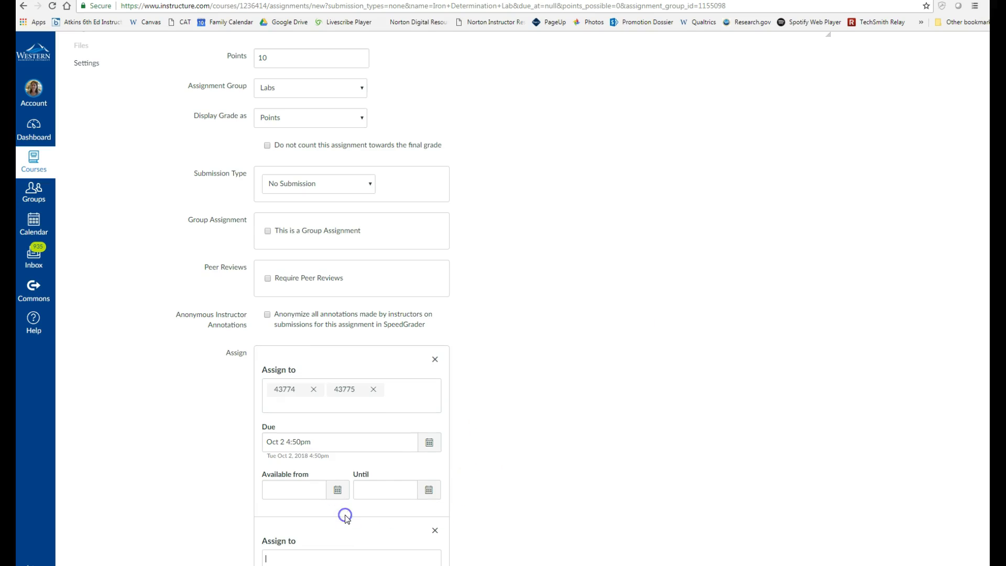
pyautogui.scroll(-4, 573, 469)
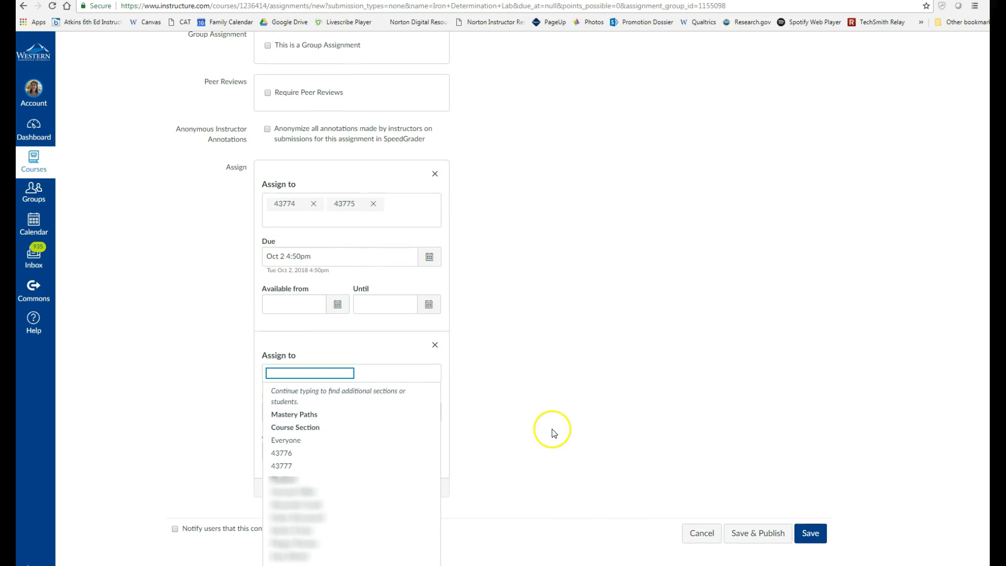
pyautogui.click(300, 453)
pyautogui.click(337, 381)
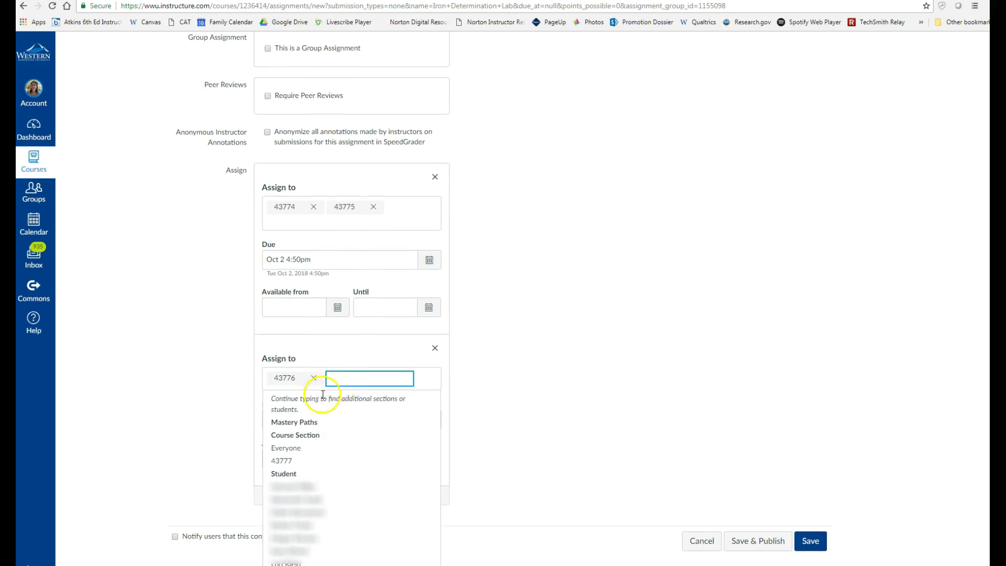
pyautogui.click(307, 463)
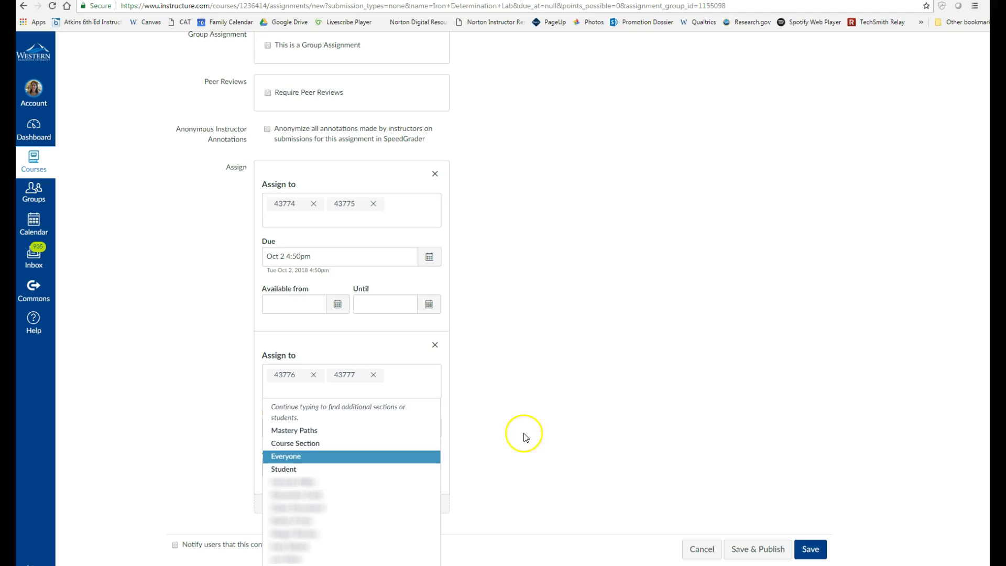
pyautogui.click(497, 417)
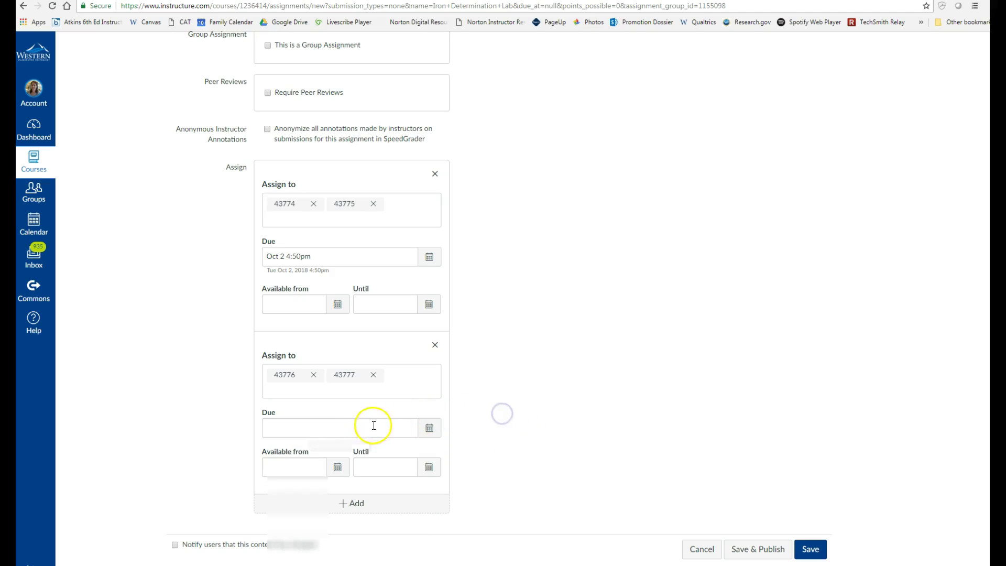
# Set the due date for sections 43776 and 43777 to October 4, 2018.
pyautogui.click(429, 427)
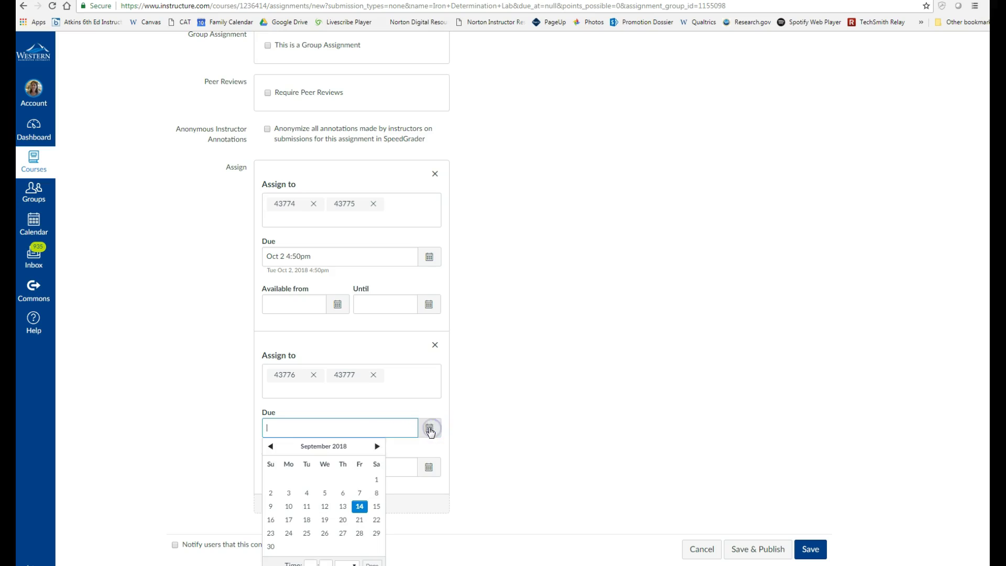
pyautogui.click(377, 445)
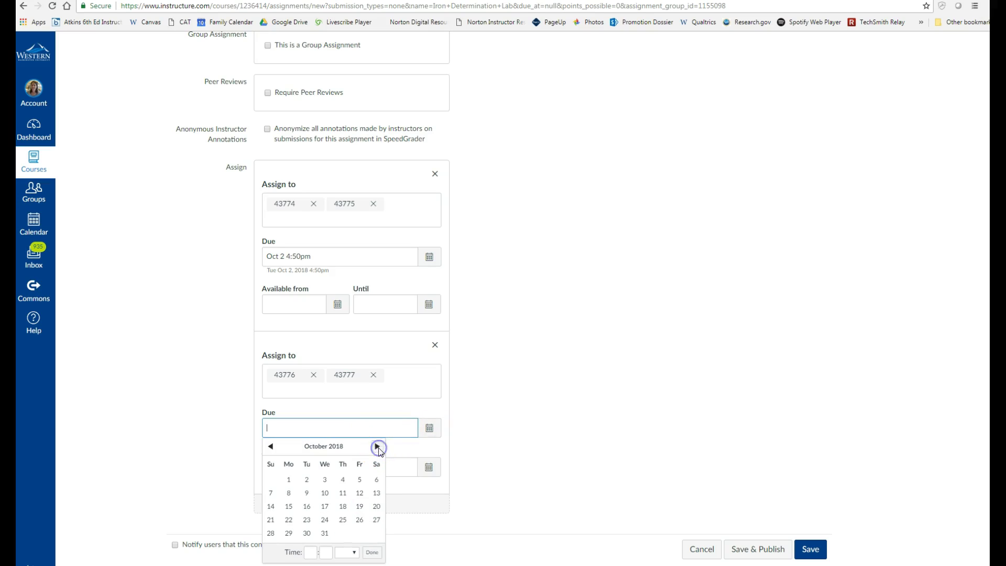
pyautogui.click(342, 480)
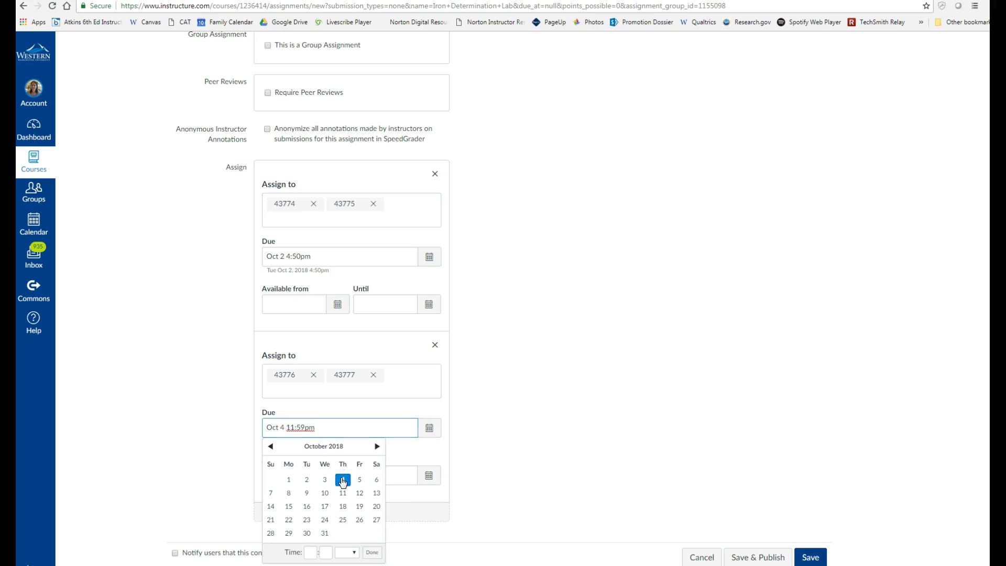
pyautogui.click(506, 462)
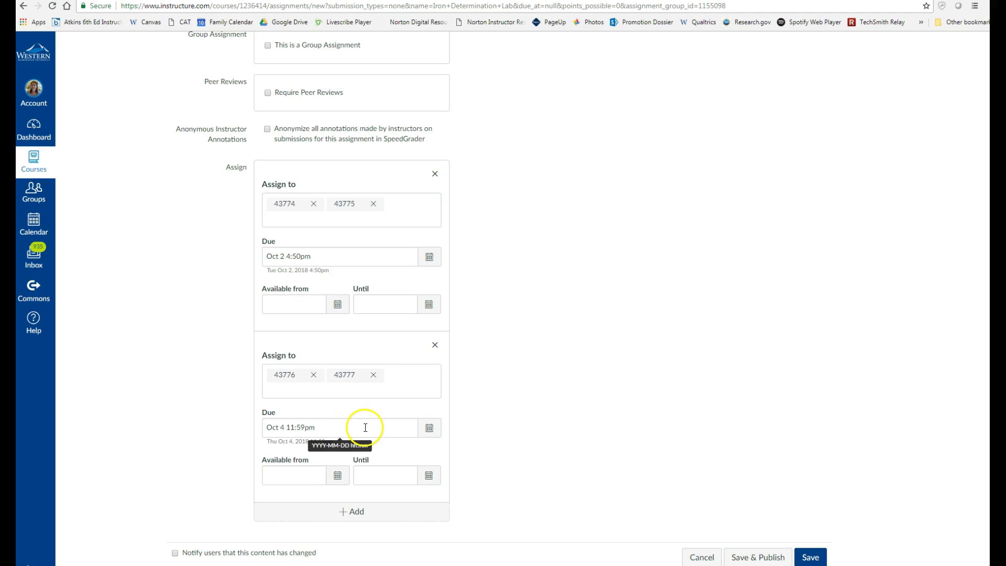
# Set the due time for sections 43776 and 43777 to 1:50 pm, then save and publish the Iron Determination Lab assignment.
pyautogui.click(429, 432)
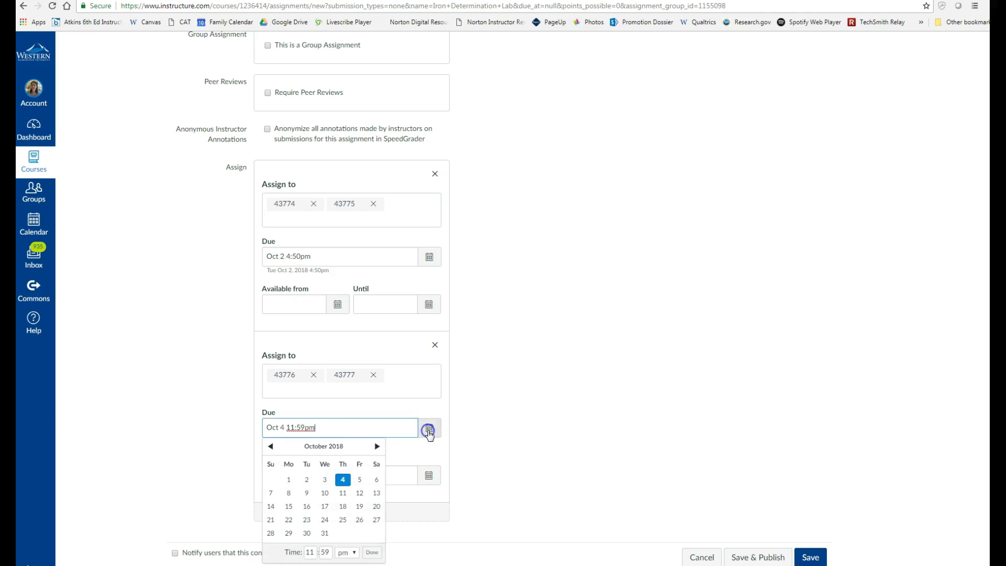
pyautogui.click(308, 552)
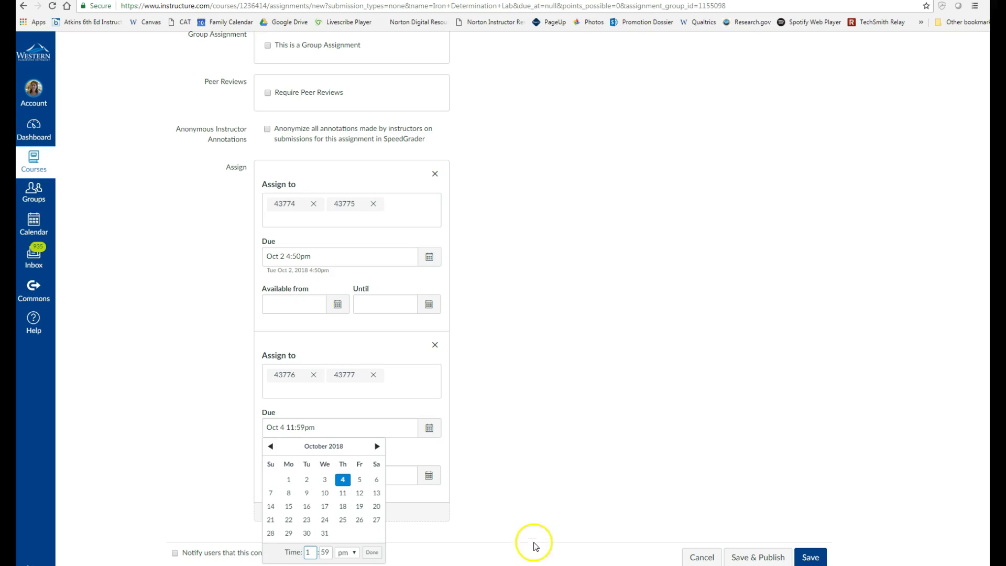
pyautogui.click(325, 551)
pyautogui.write('50')
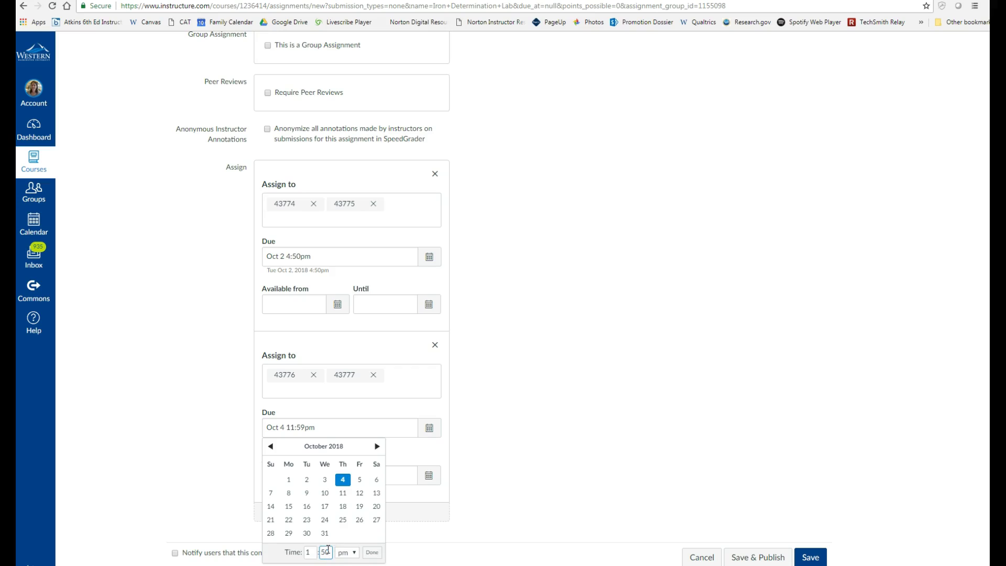
pyautogui.click(372, 552)
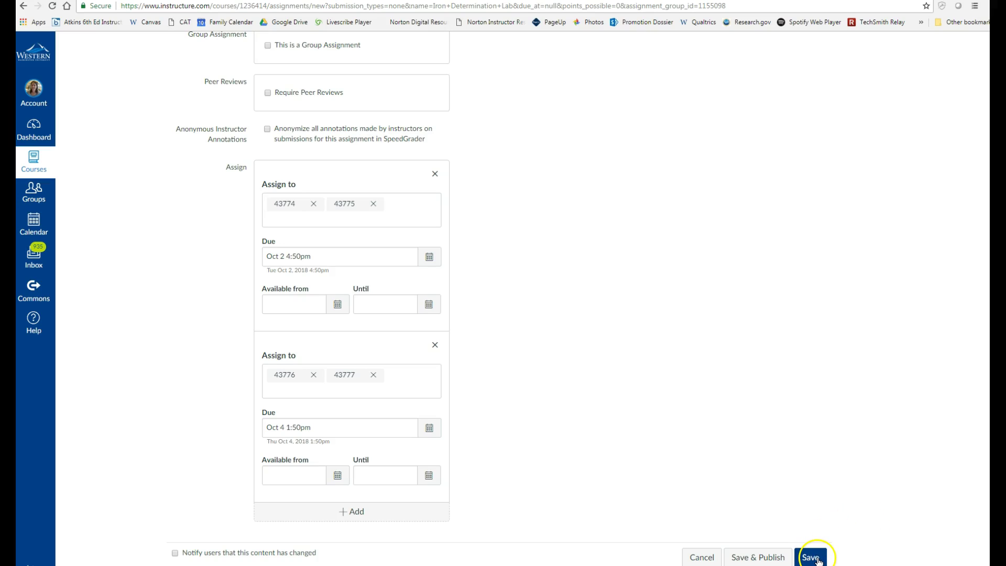
pyautogui.click(778, 557)
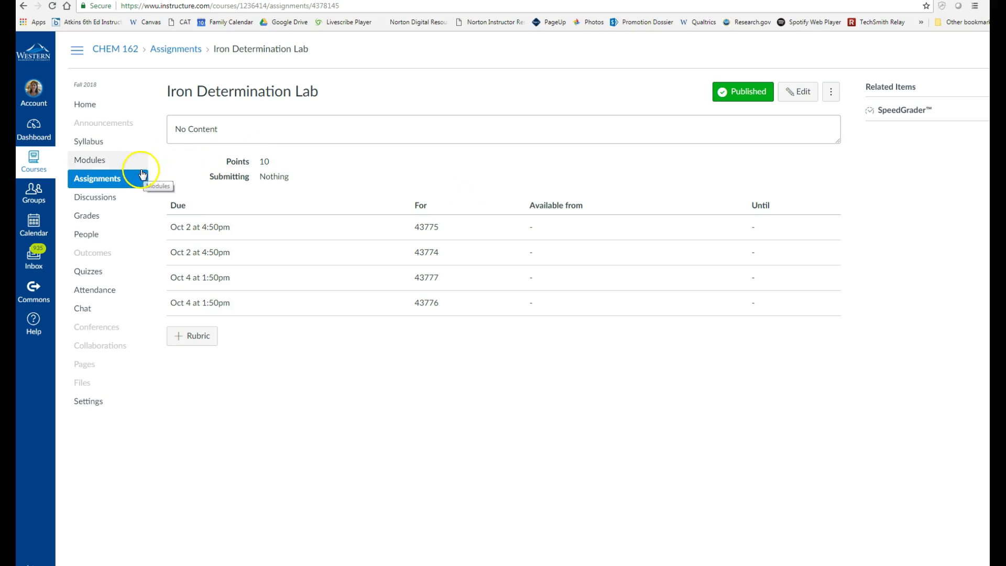
# Add an assignment named Iron Determination Pre-Lab to the Pre-Labs group and open its full settings.
pyautogui.click(111, 180)
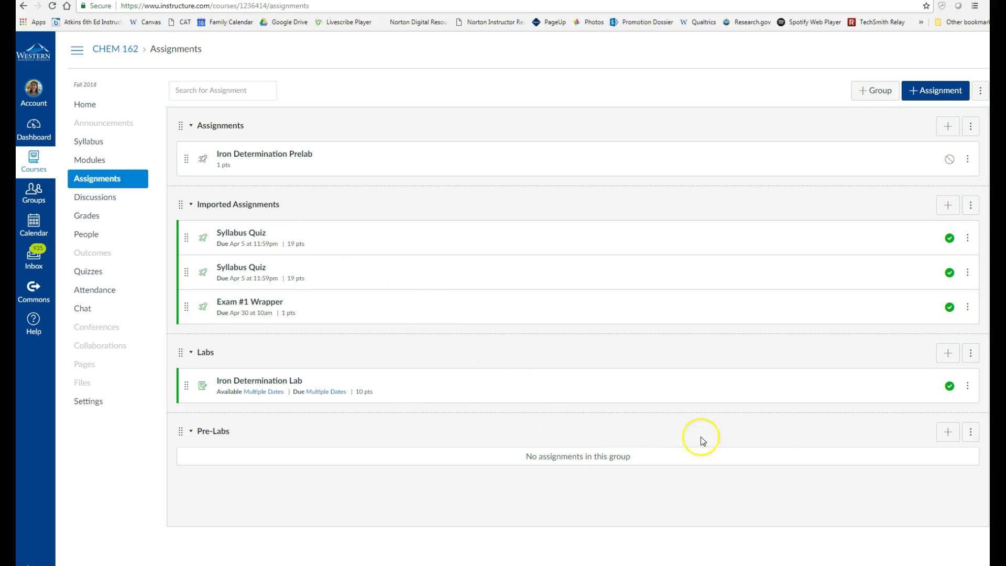
pyautogui.click(950, 433)
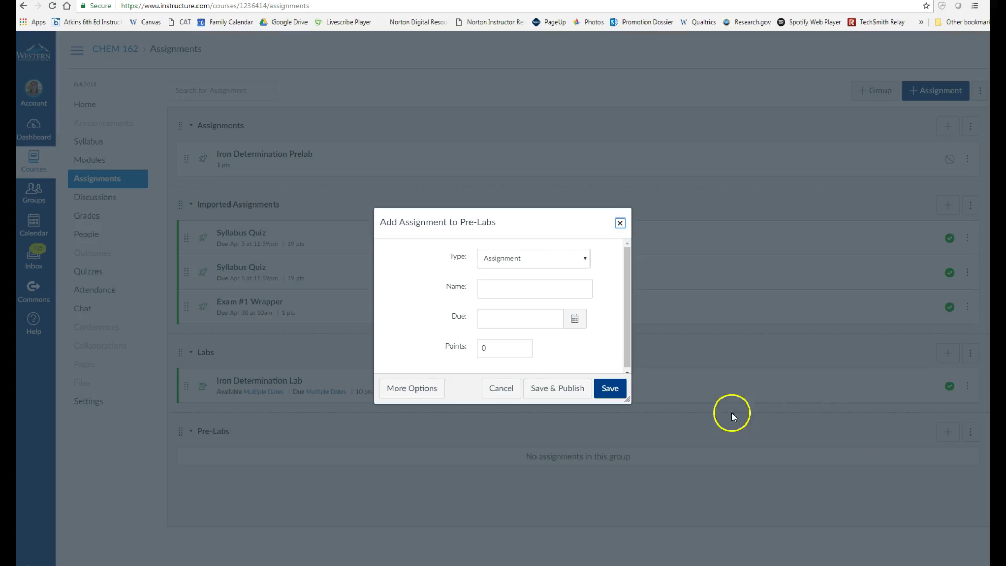
pyautogui.click(586, 259)
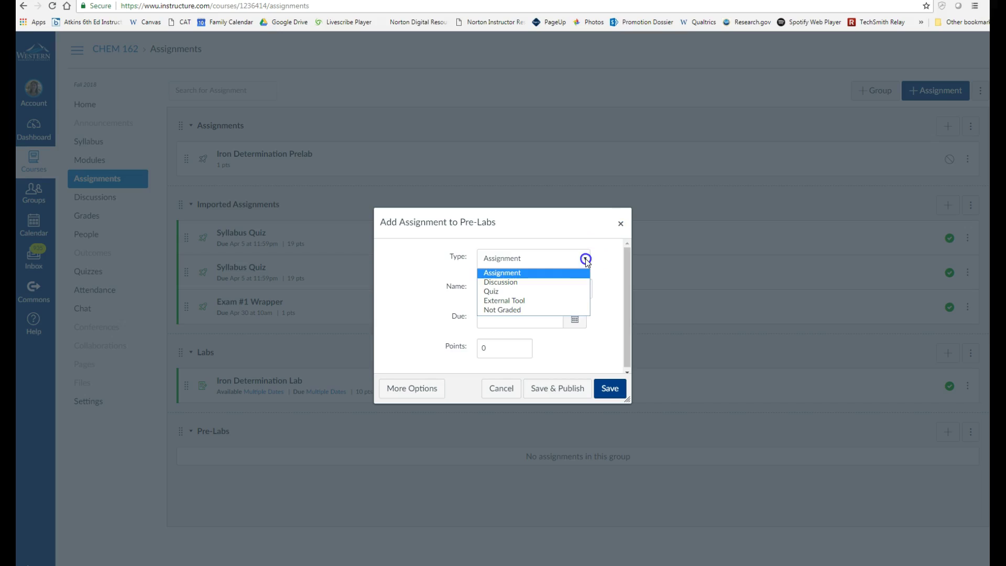
pyautogui.click(584, 273)
pyautogui.click(554, 289)
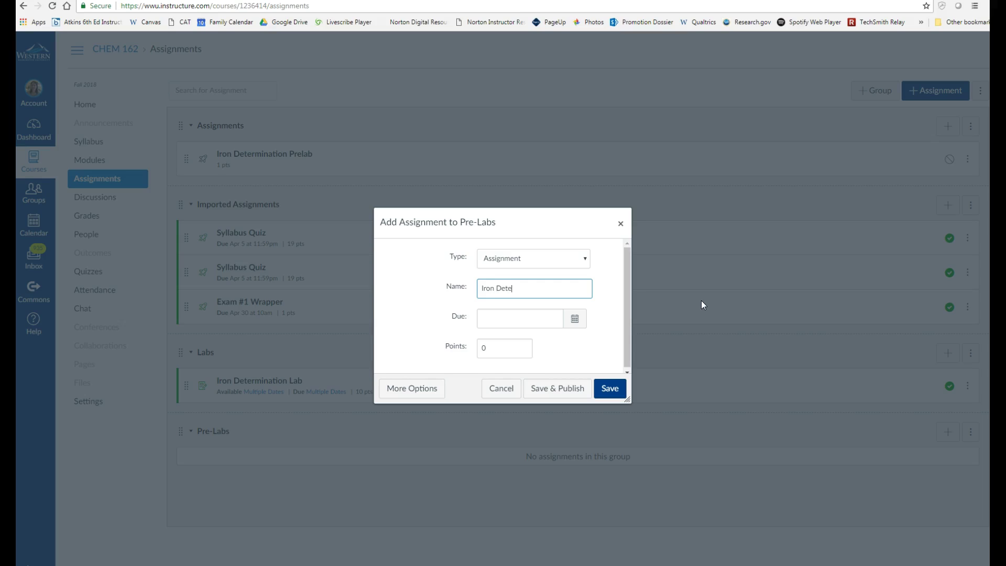
pyautogui.write('Iron Determination Pre-Lab')
pyautogui.click(424, 388)
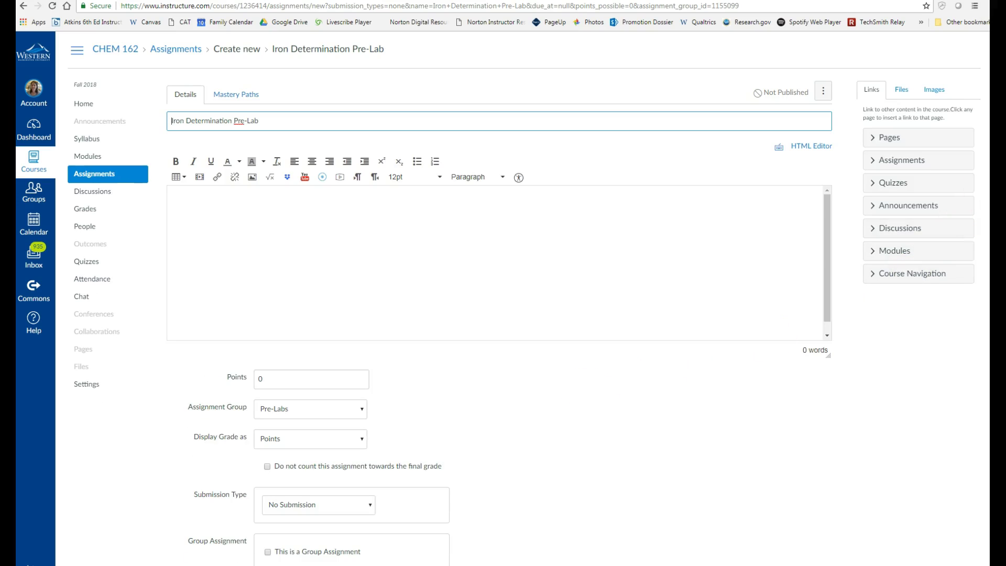
# Set the Iron Determination Pre-Lab assignment's points to 5.
pyautogui.scroll(-4, 483, 173)
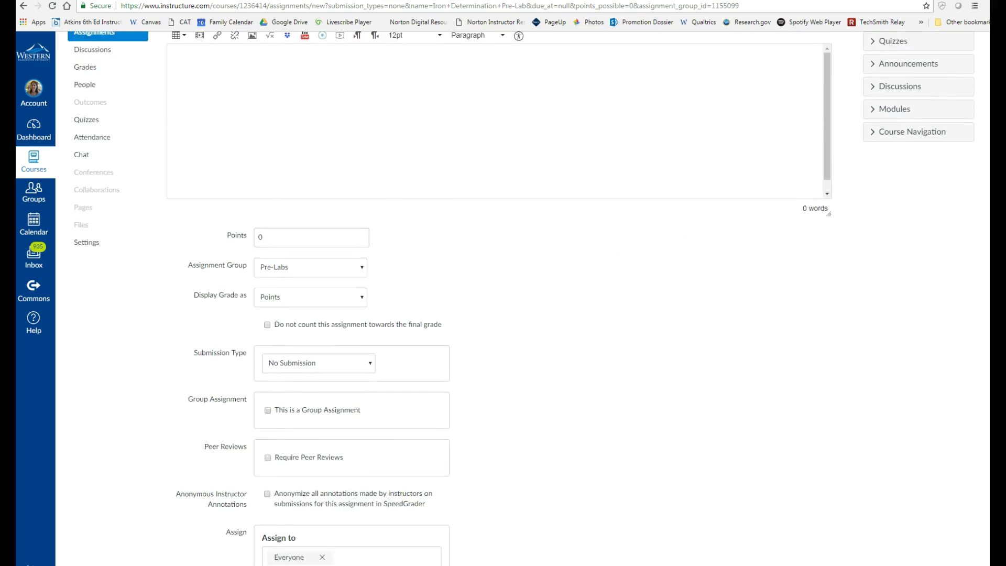
pyautogui.click(257, 193)
pyautogui.press('Delete')
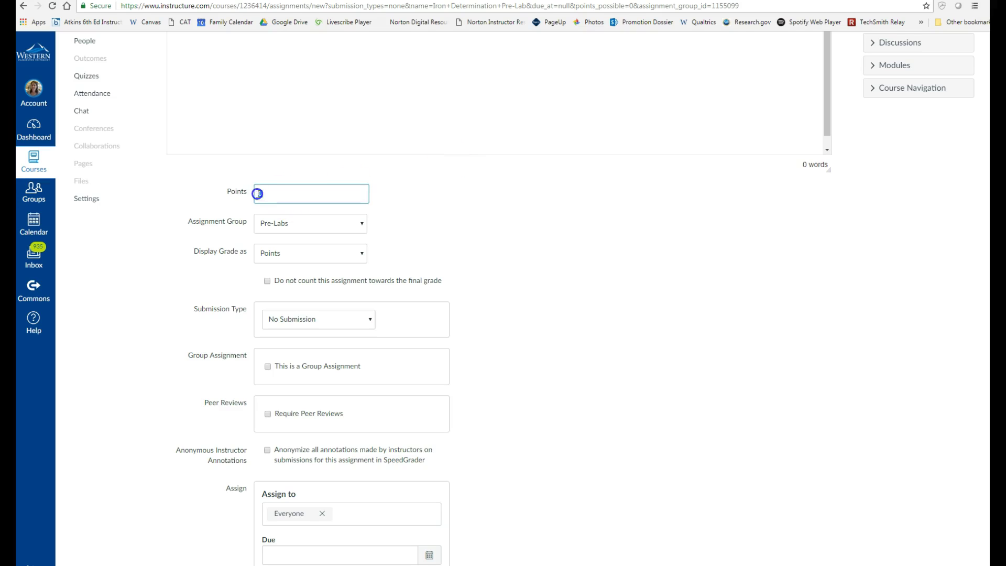
pyautogui.write('5')
# Replace Everyone with course sections 43774 and 43775 as the Pre-Lab's recipients.
pyautogui.scroll(-3, 449, 367)
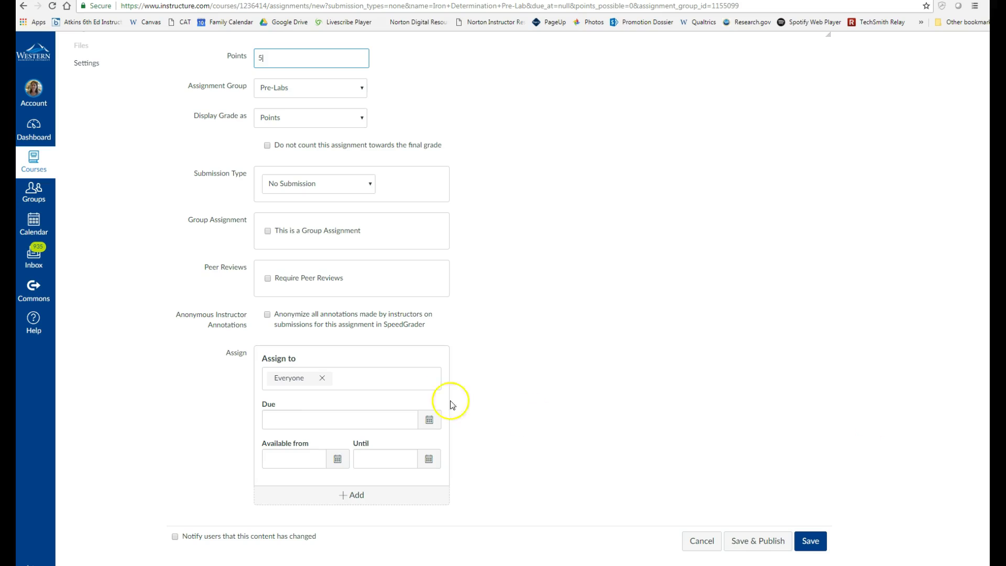
pyautogui.click(322, 378)
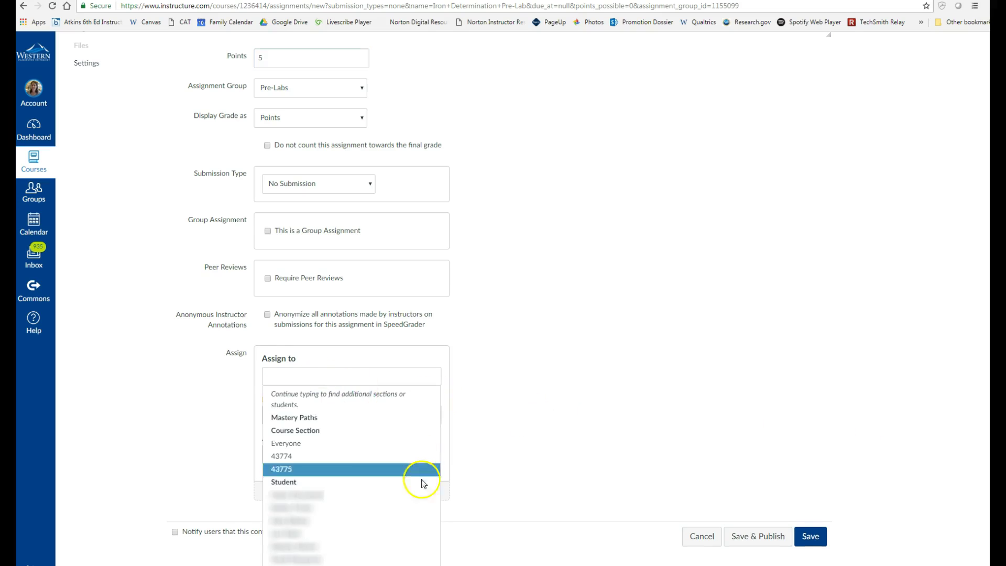
pyautogui.click(361, 382)
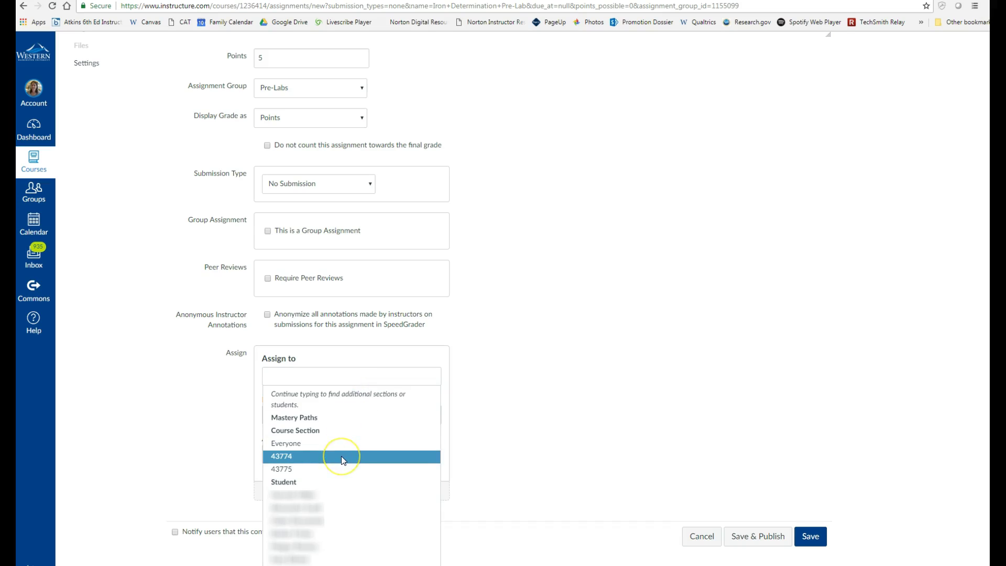
pyautogui.click(341, 456)
pyautogui.click(347, 381)
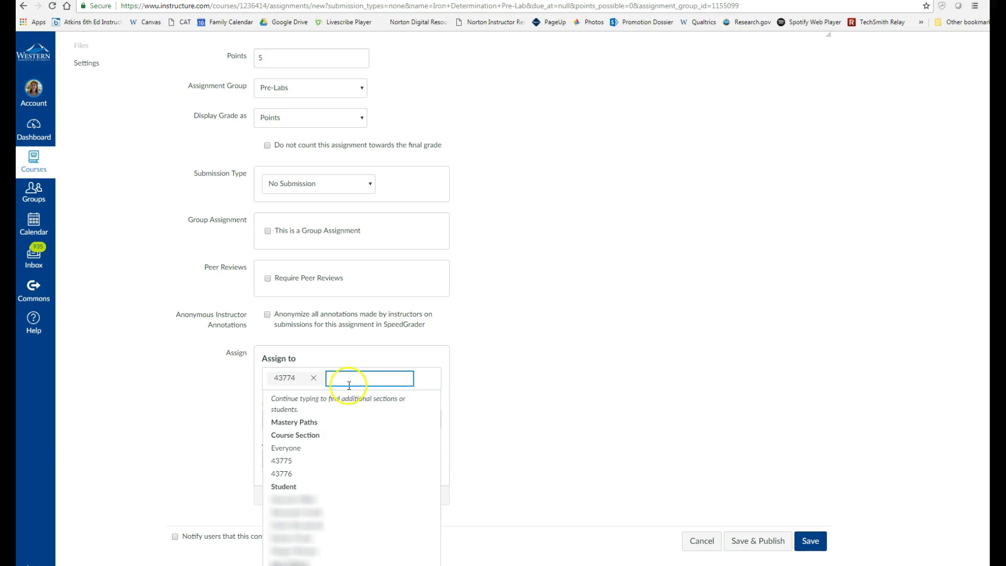
pyautogui.click(307, 461)
pyautogui.click(348, 403)
pyautogui.click(560, 439)
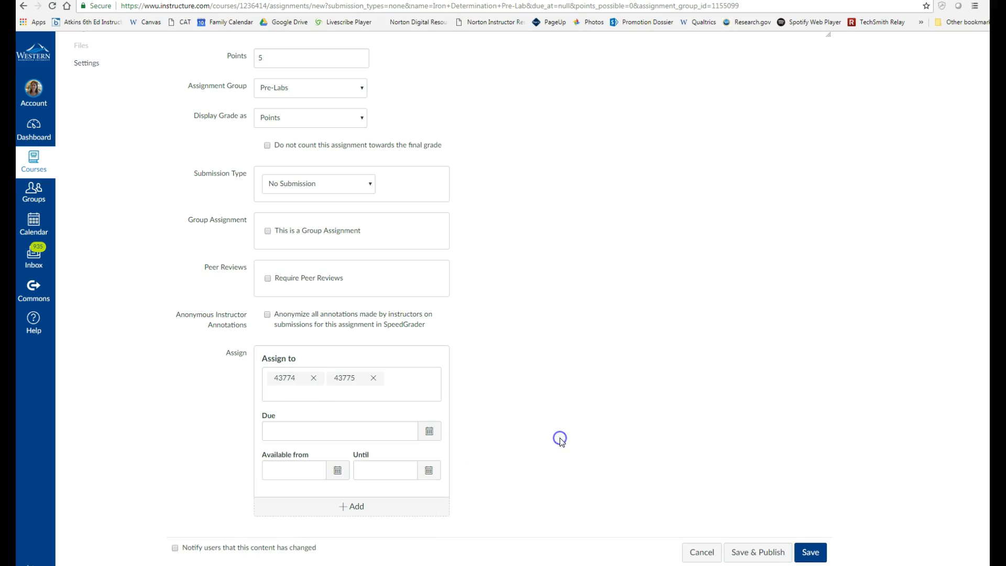
# Set the Pre-Lab's due date for sections 43774 and 43775 to October 1, 2018 at 11:59 pm.
pyautogui.click(431, 434)
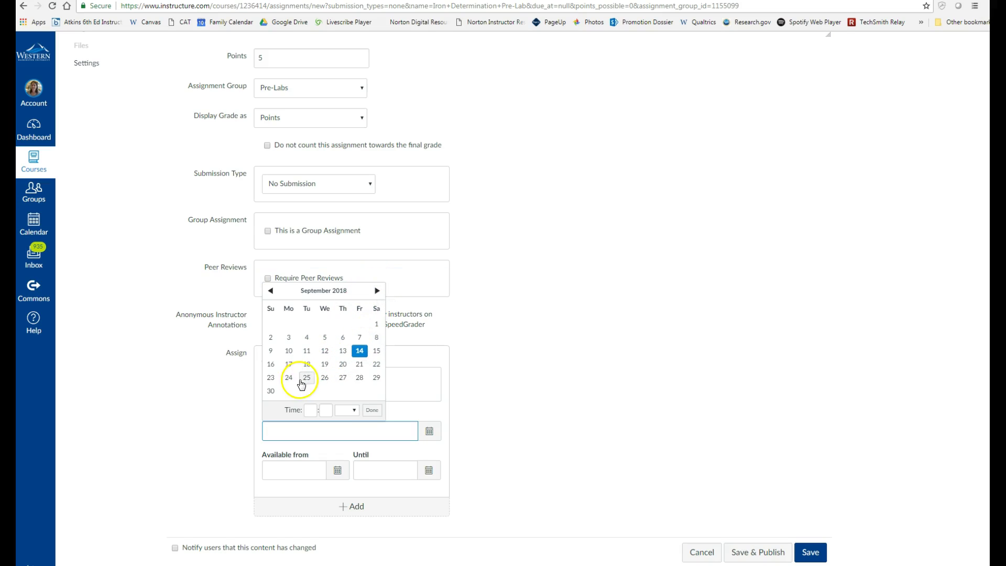
pyautogui.click(376, 291)
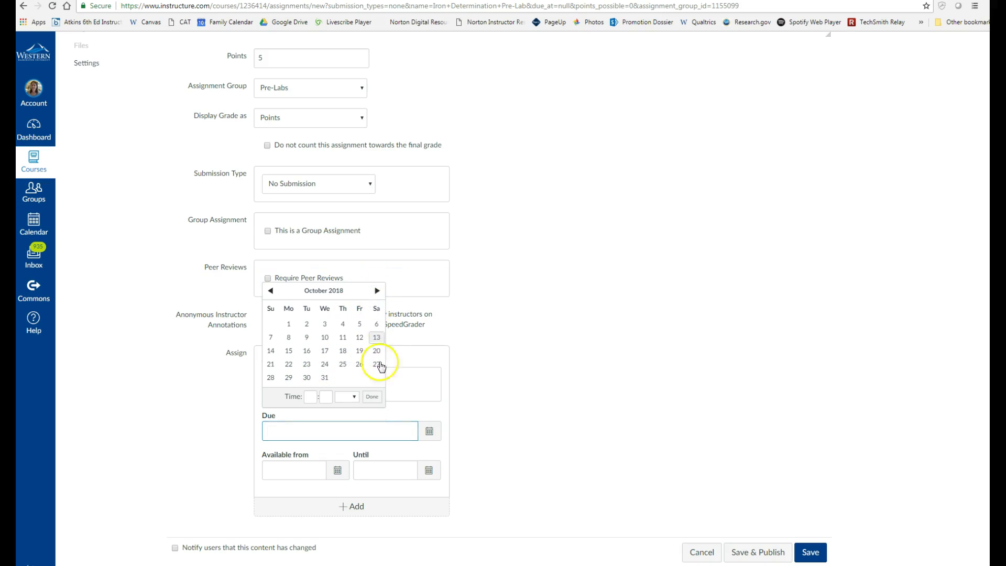
pyautogui.click(289, 325)
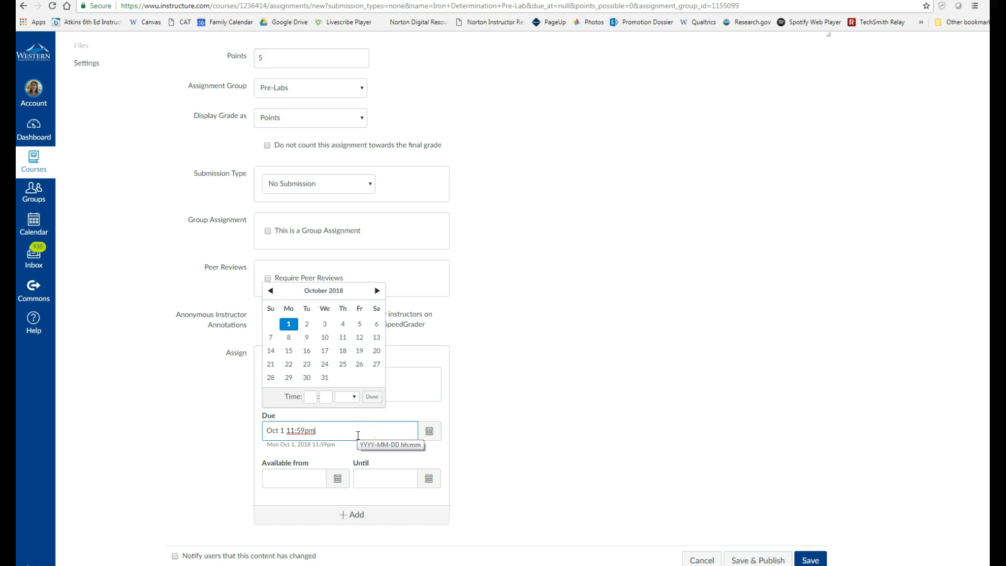
pyautogui.click(373, 397)
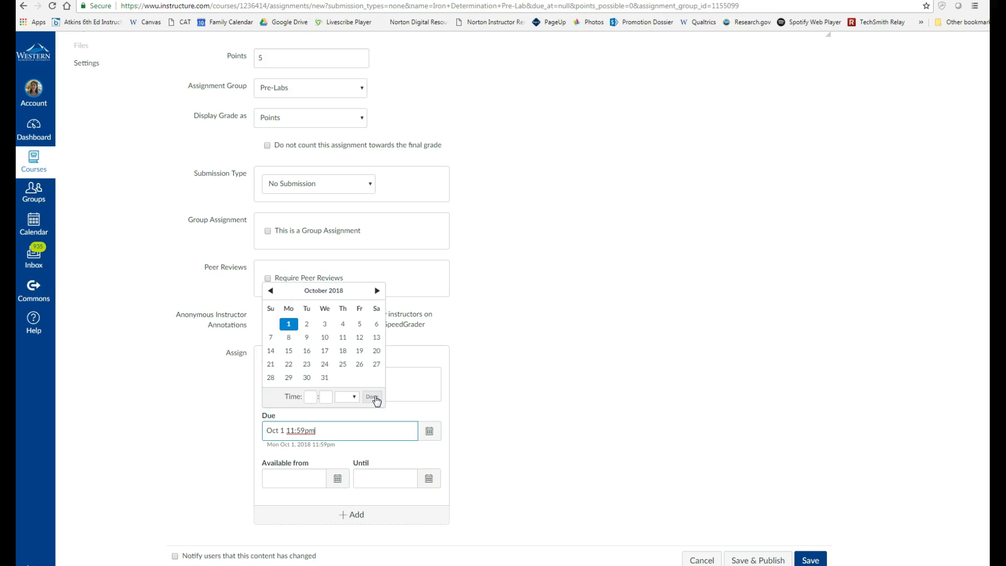
pyautogui.click(373, 398)
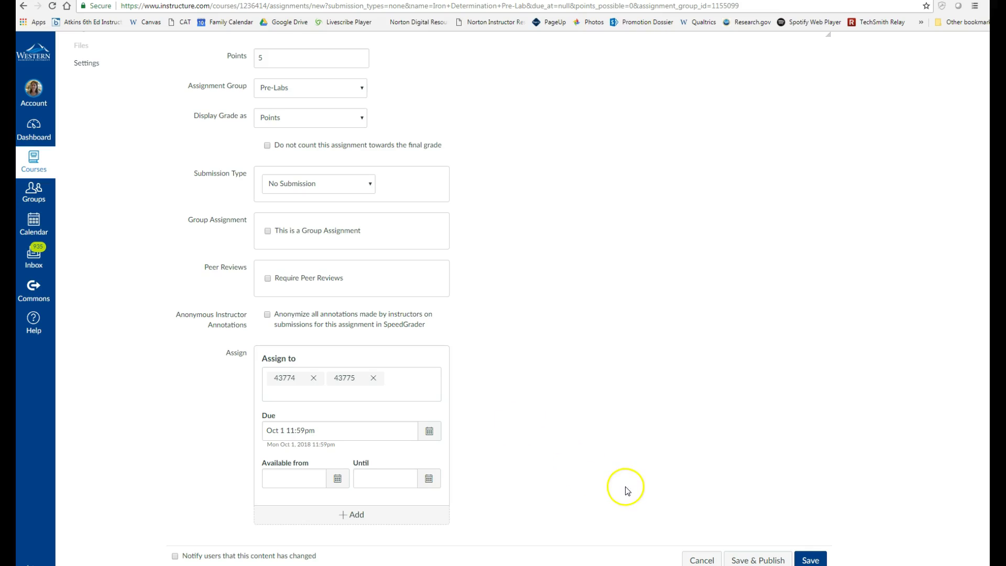
# Try to save the Pre-Lab, return to editing, and add a second set of dates assigned to sections 43776 and 43777.
pyautogui.click(810, 560)
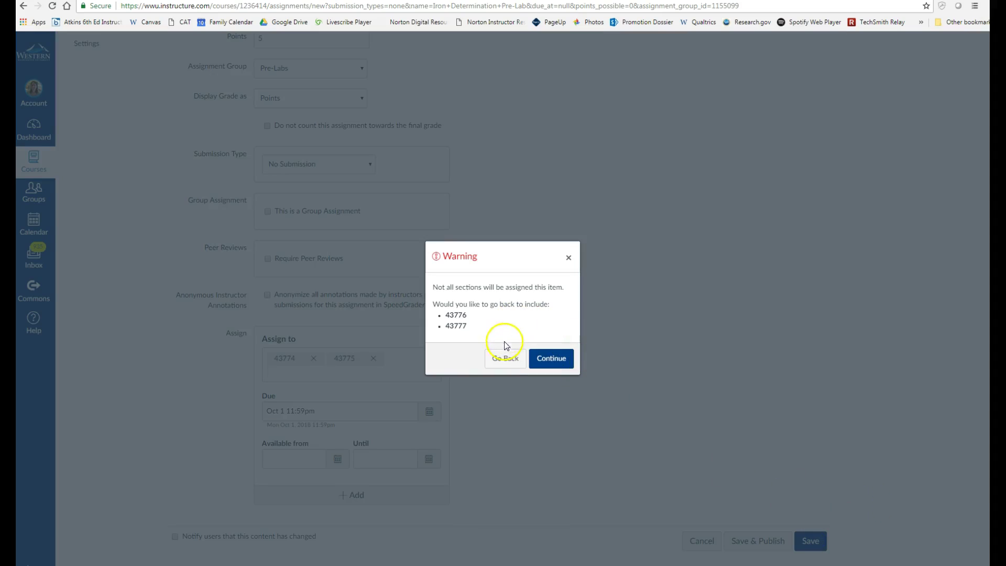
pyautogui.click(504, 357)
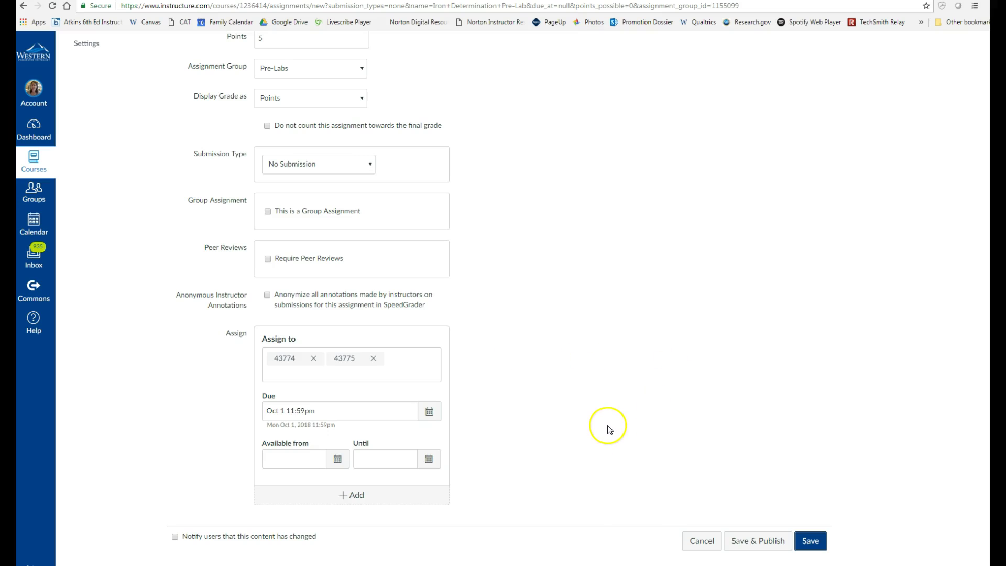
pyautogui.click(353, 496)
pyautogui.scroll(-3, 631, 433)
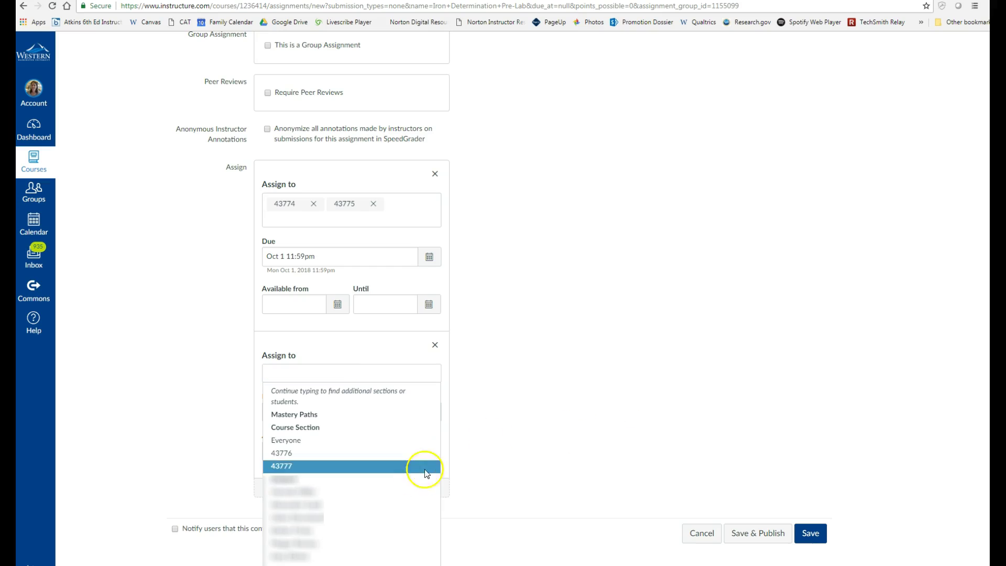
pyautogui.click(330, 453)
pyautogui.click(427, 377)
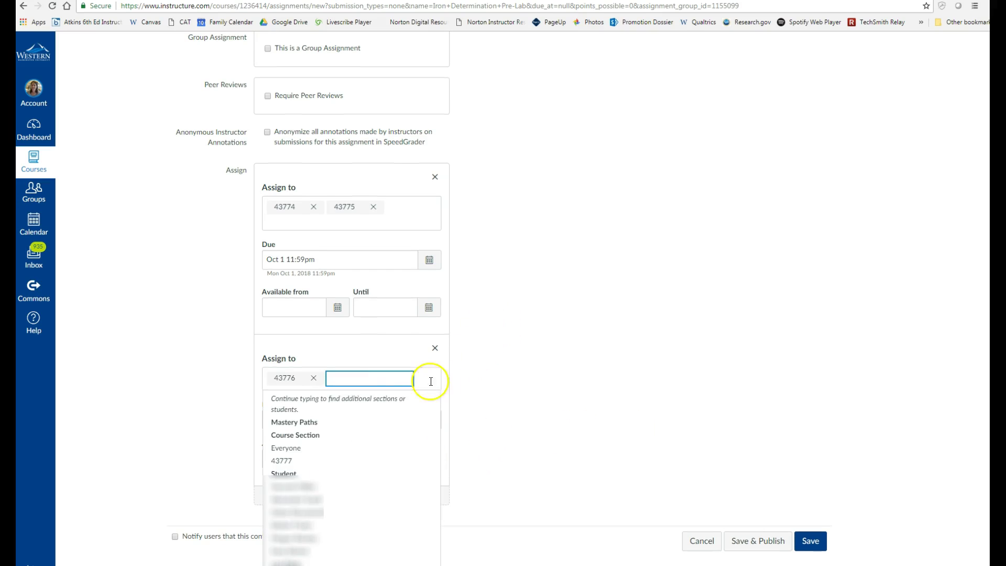
pyautogui.click(328, 461)
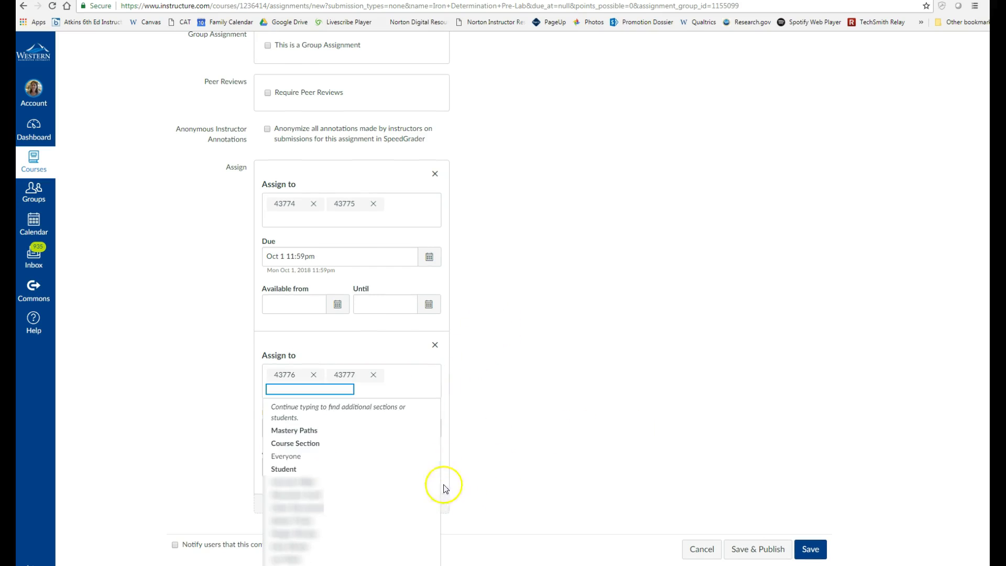
pyautogui.click(567, 422)
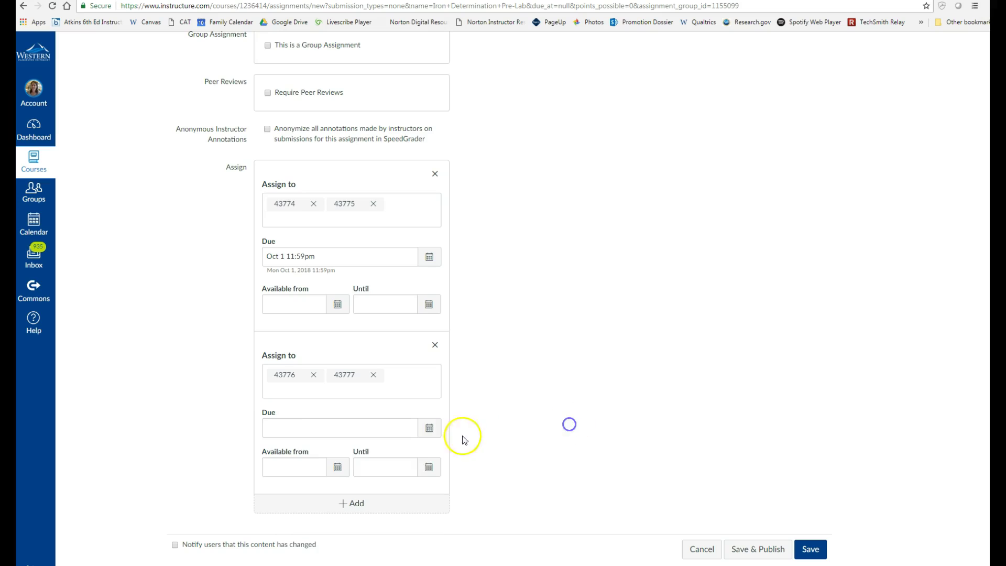
# Set the Pre-Lab's due date for sections 43776 and 43777 to October 3, 2018 at 11:59 pm.
pyautogui.click(429, 428)
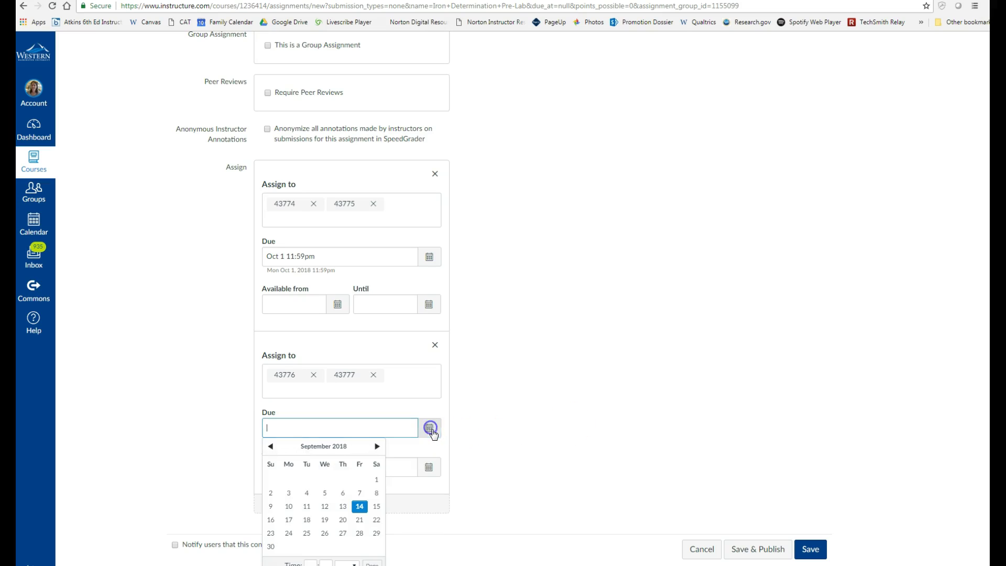
pyautogui.click(377, 447)
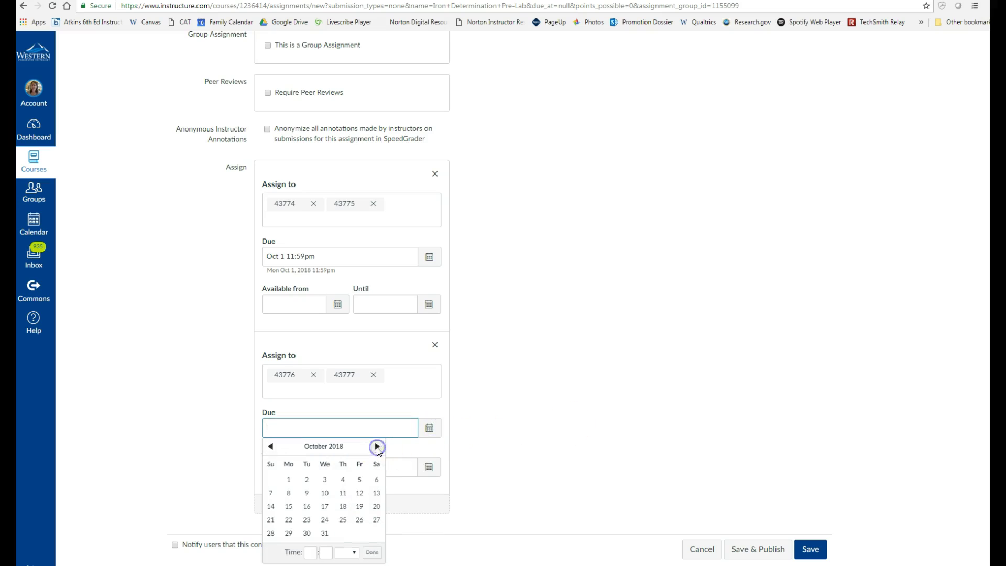
pyautogui.click(326, 480)
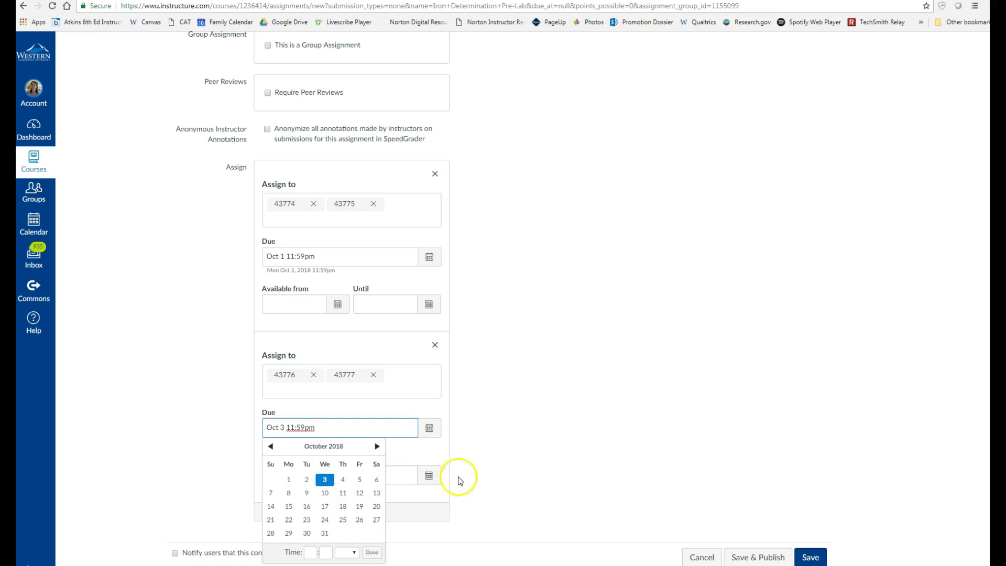
pyautogui.click(501, 478)
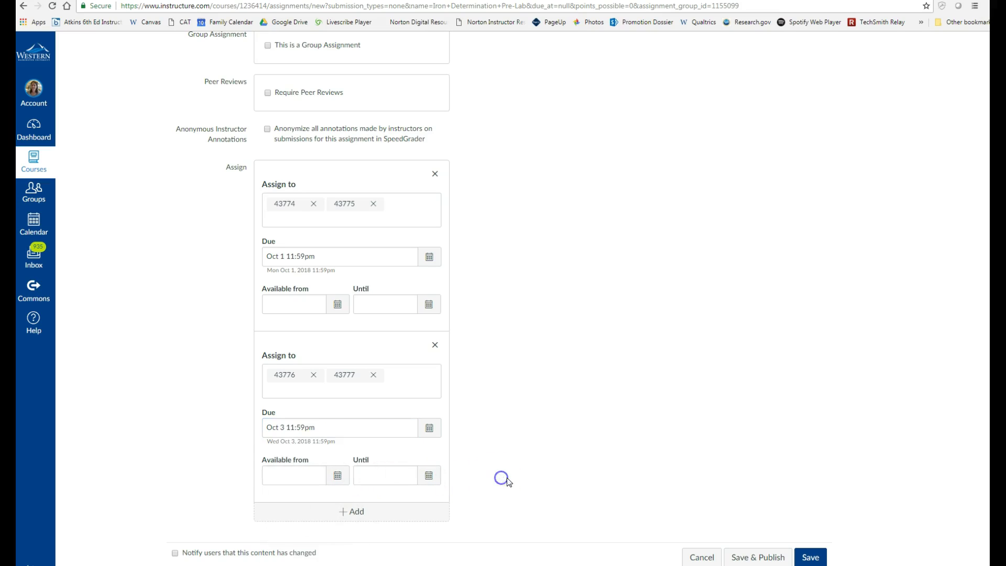
# Save the Iron Determination Pre-Lab and publish it from the course's assignment list.
pyautogui.click(818, 560)
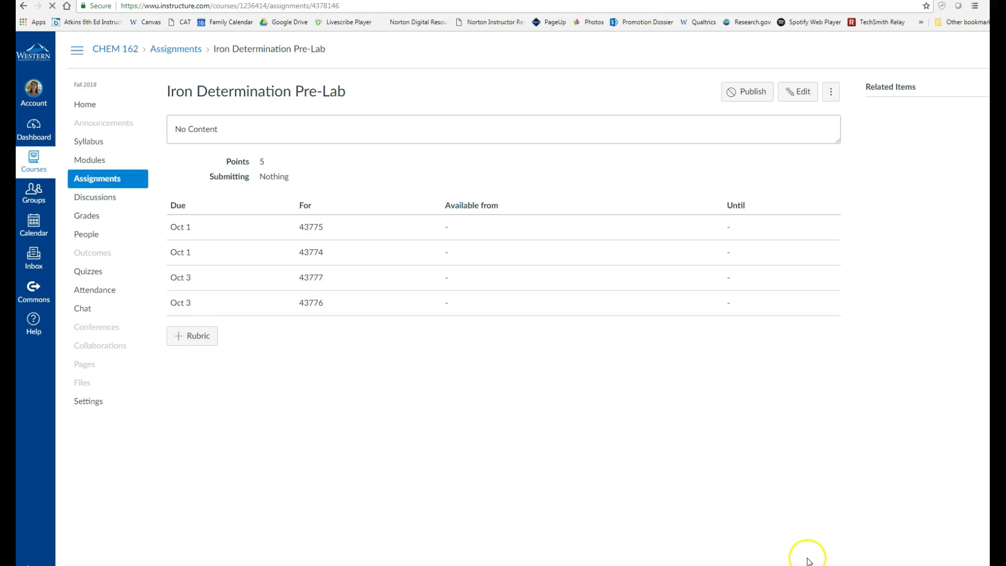
pyautogui.click(96, 182)
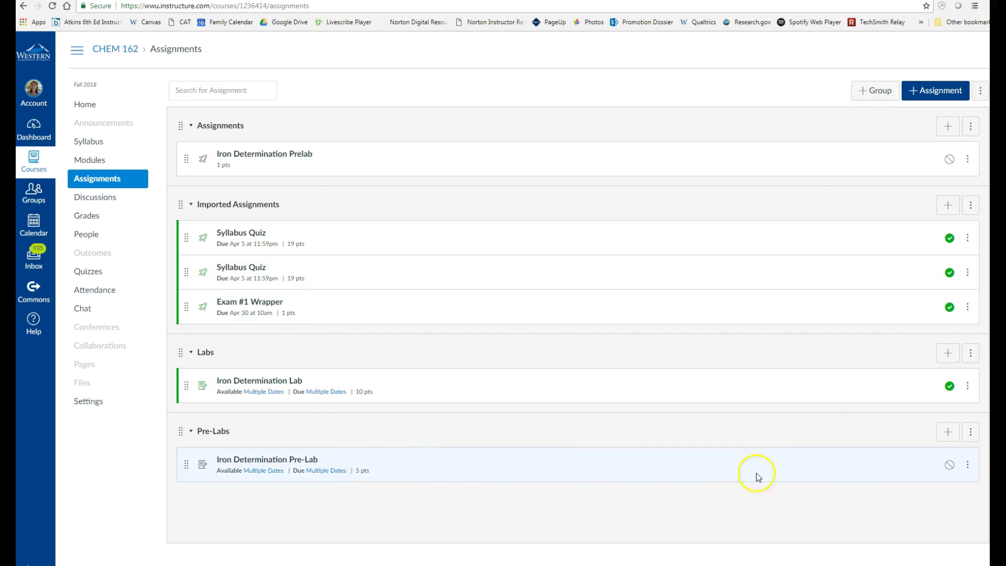
pyautogui.click(949, 466)
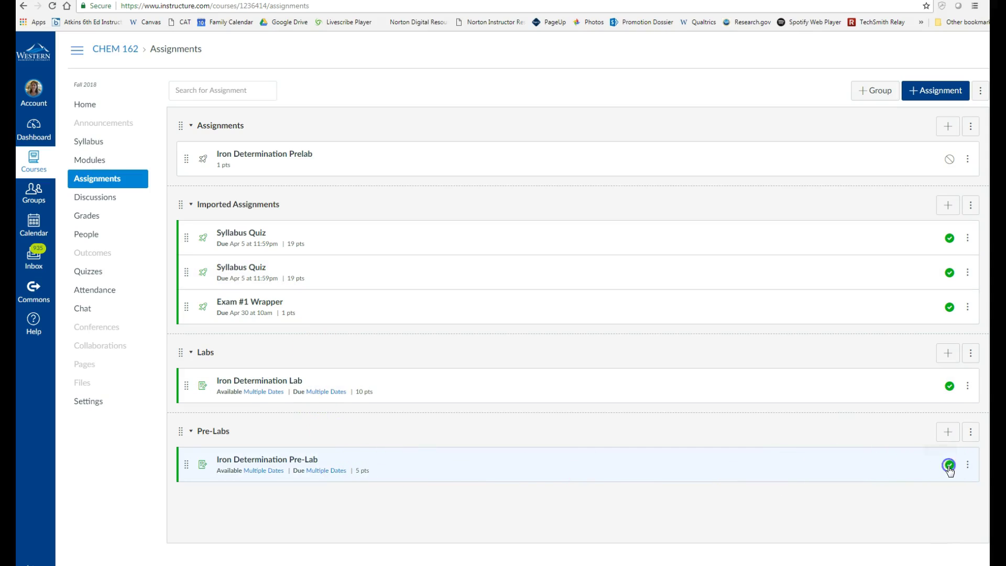